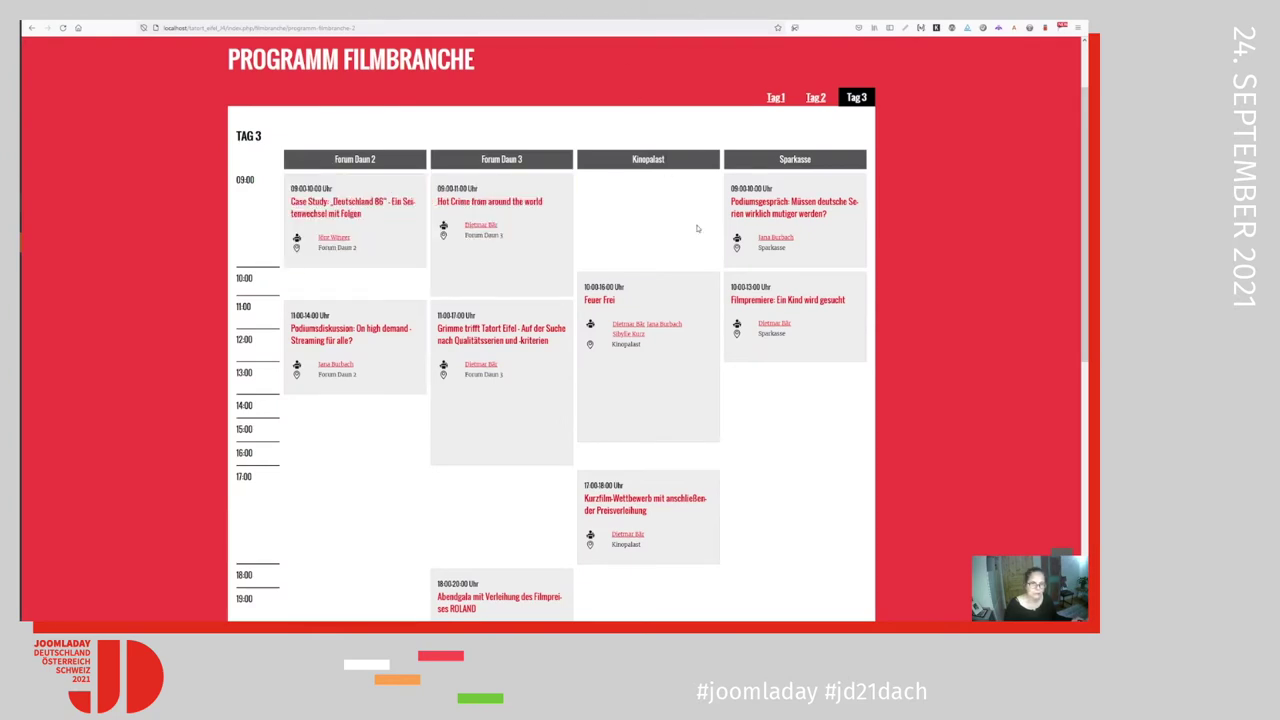
Step: Move the Grimme trifft Tatort Eifel event to Kinopalast, set it to 2021-07-06 from 09:00:00 to 10:00:00, and save the article
{"action": "key", "text": "ctrl+Tab"}
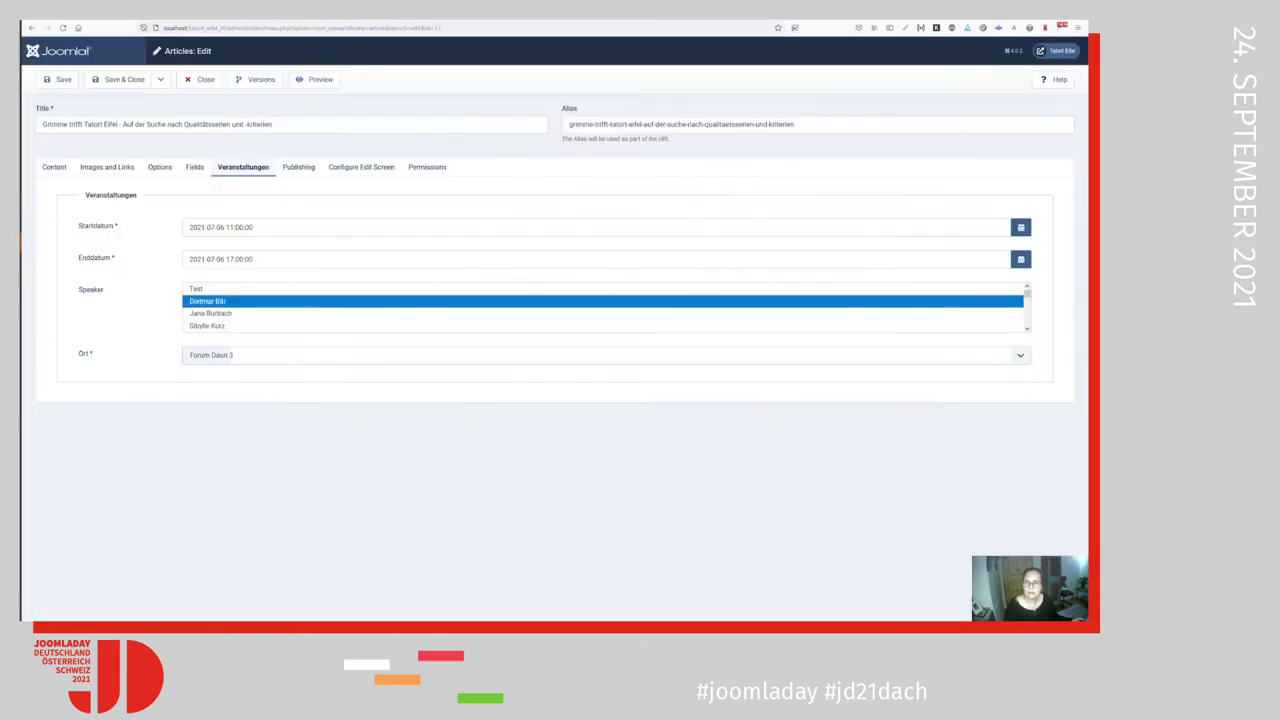
{"action": "left_click", "coordinate": [220, 356]}
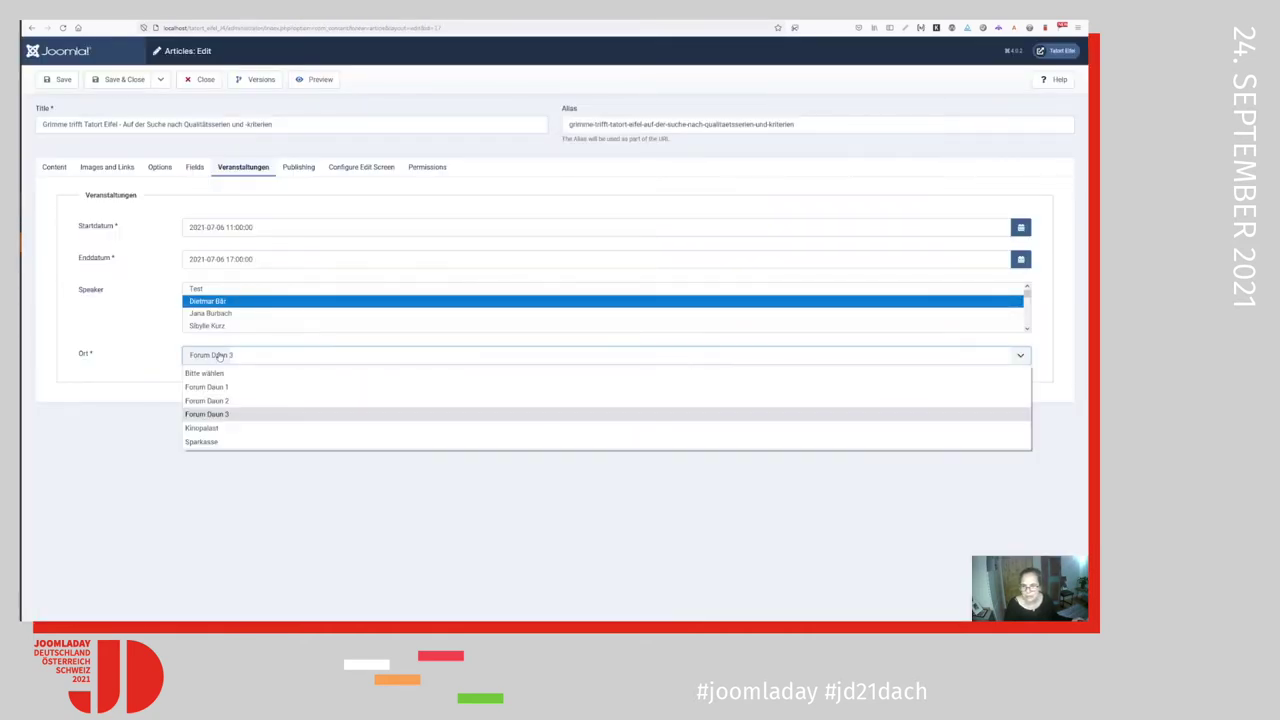
{"action": "left_click", "coordinate": [225, 429]}
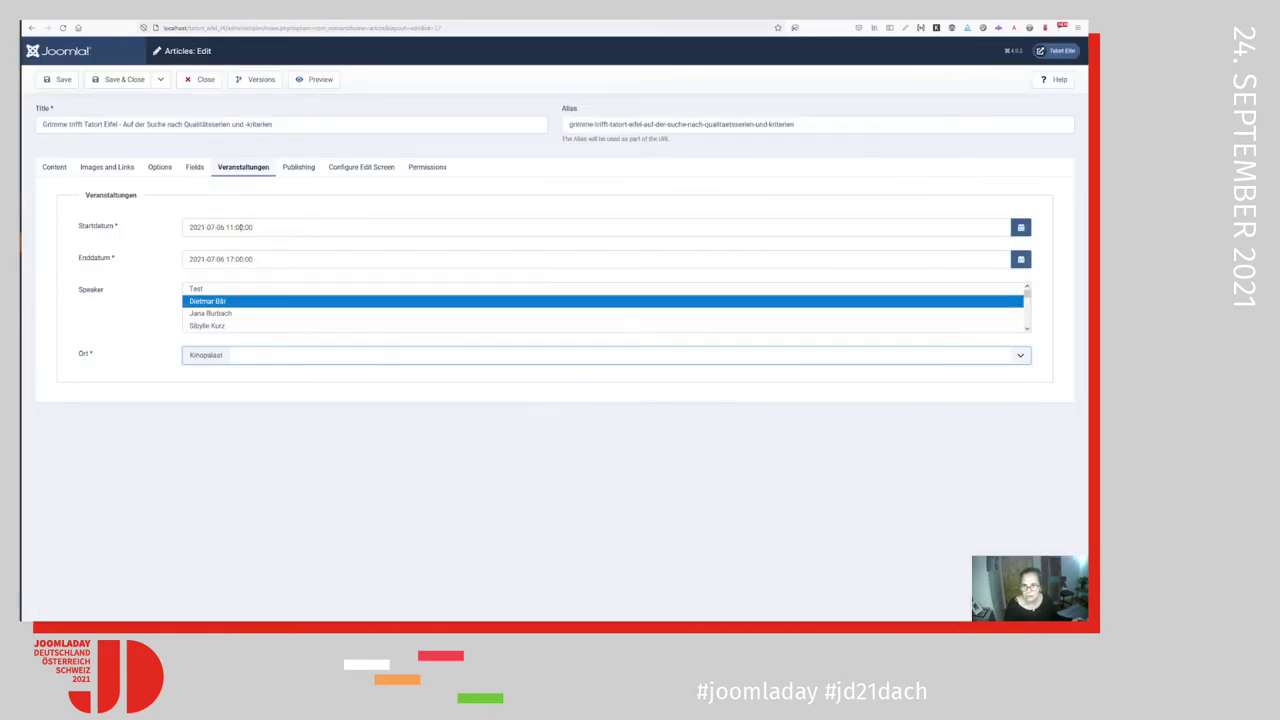
{"action": "left_click", "coordinate": [230, 227]}
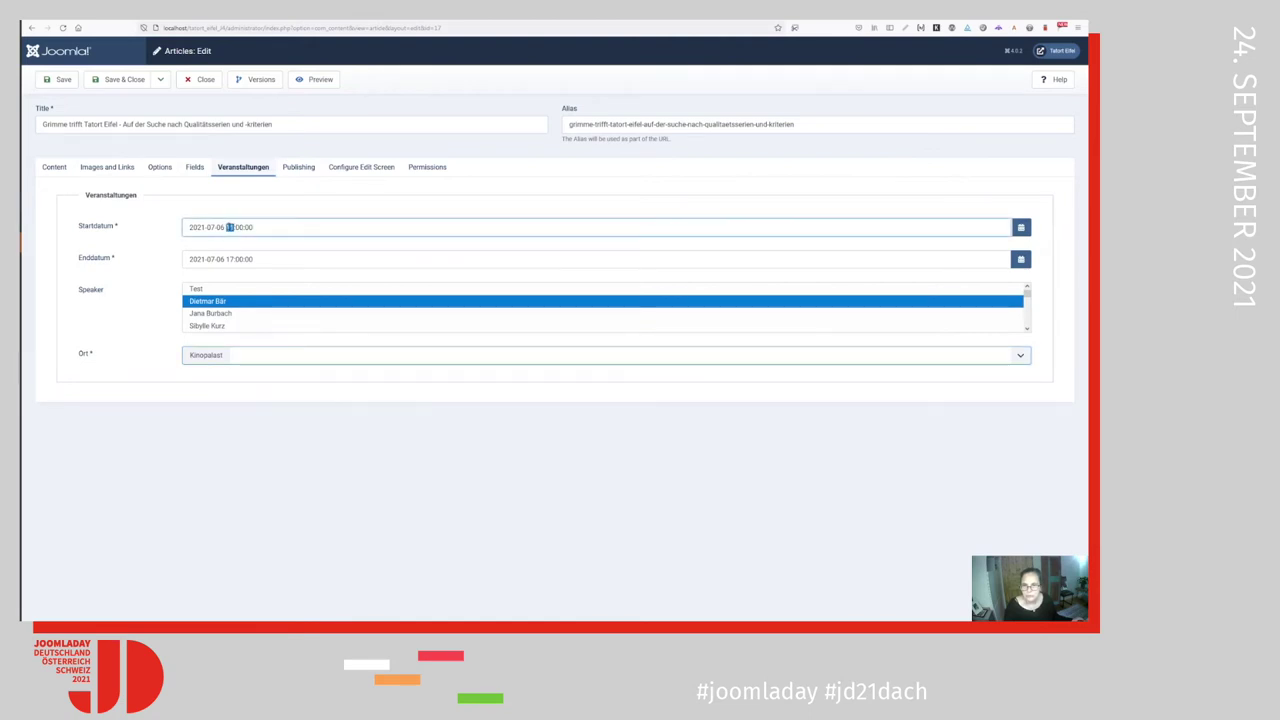
{"action": "type", "text": "09"}
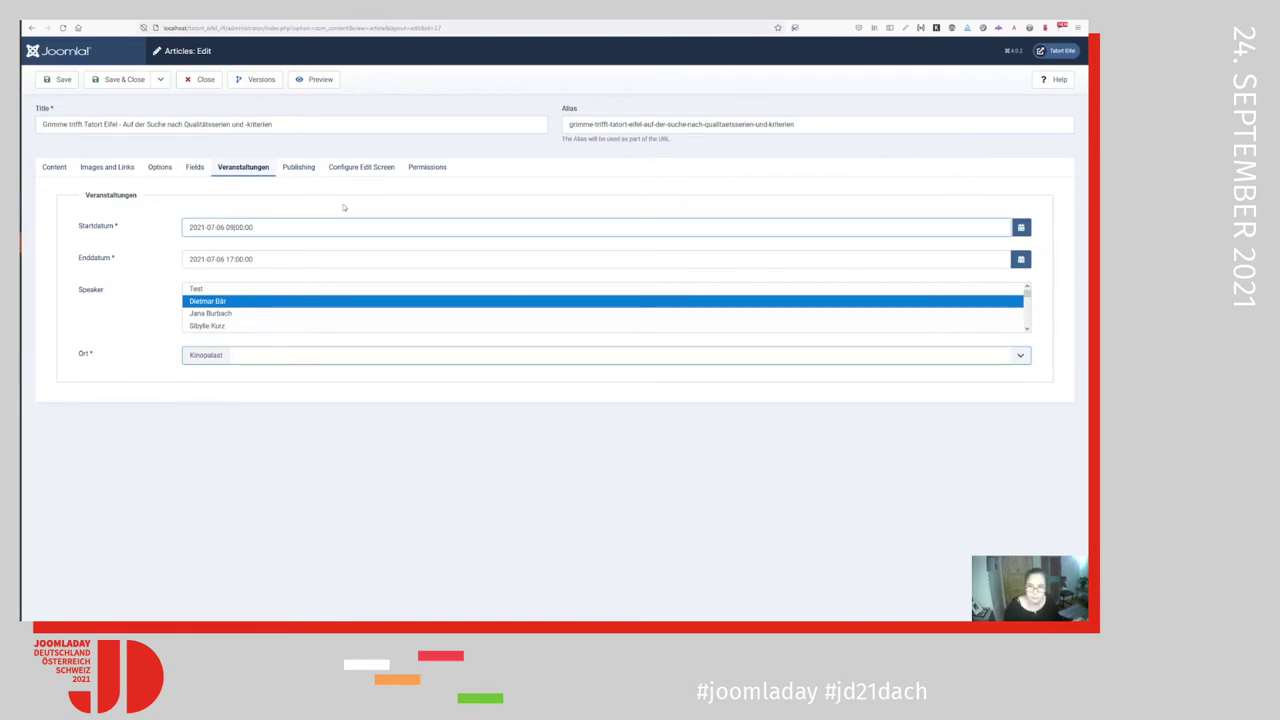
{"action": "left_click", "coordinate": [262, 264]}
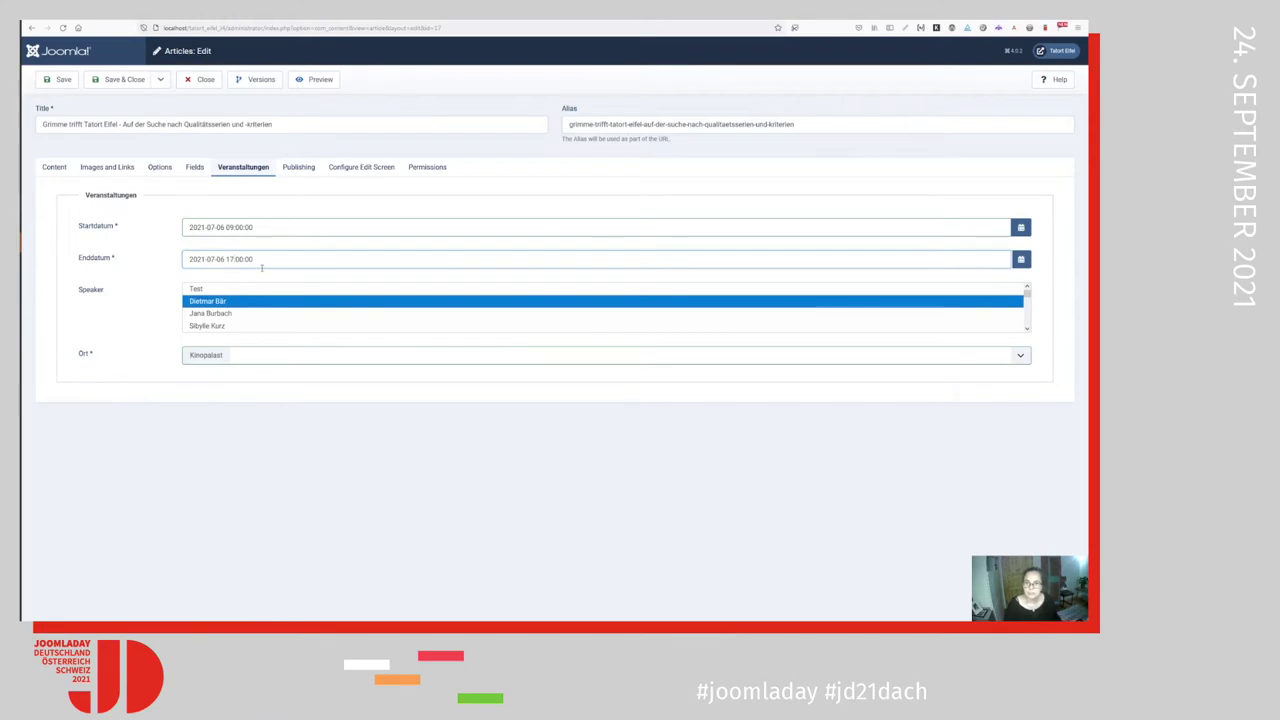
{"action": "type", "text": "18"}
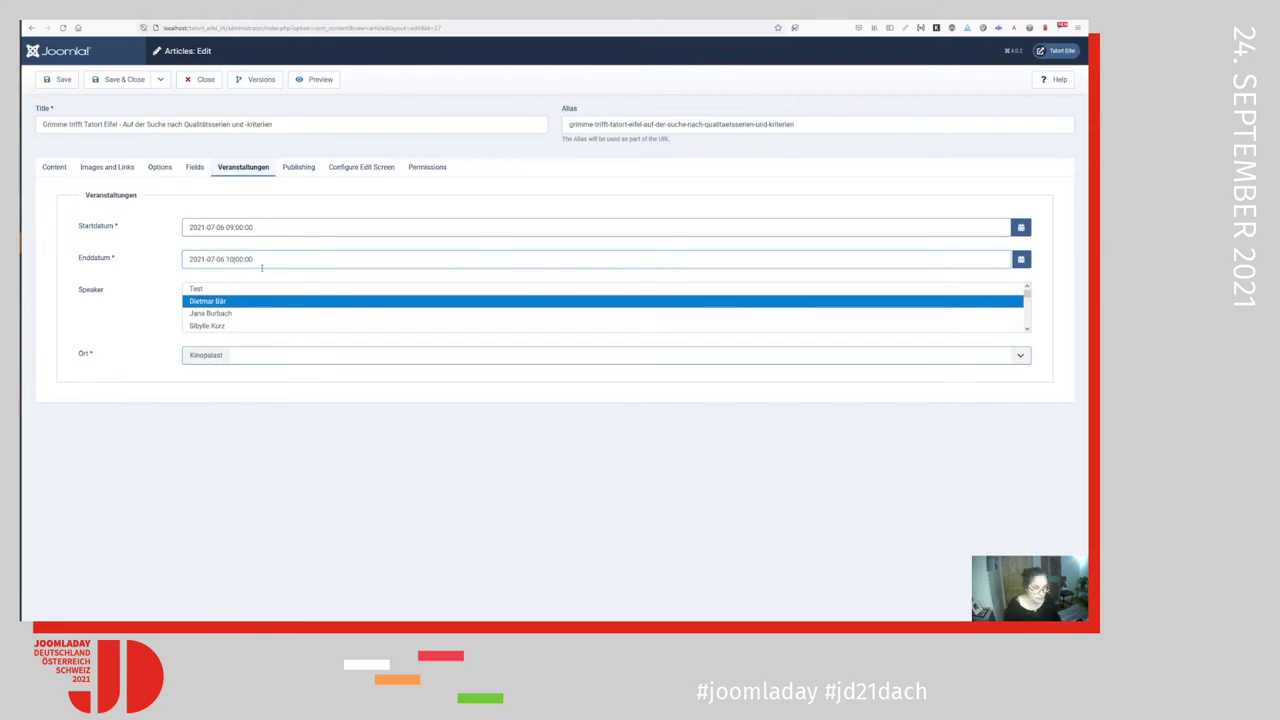
{"action": "left_click", "coordinate": [57, 79]}
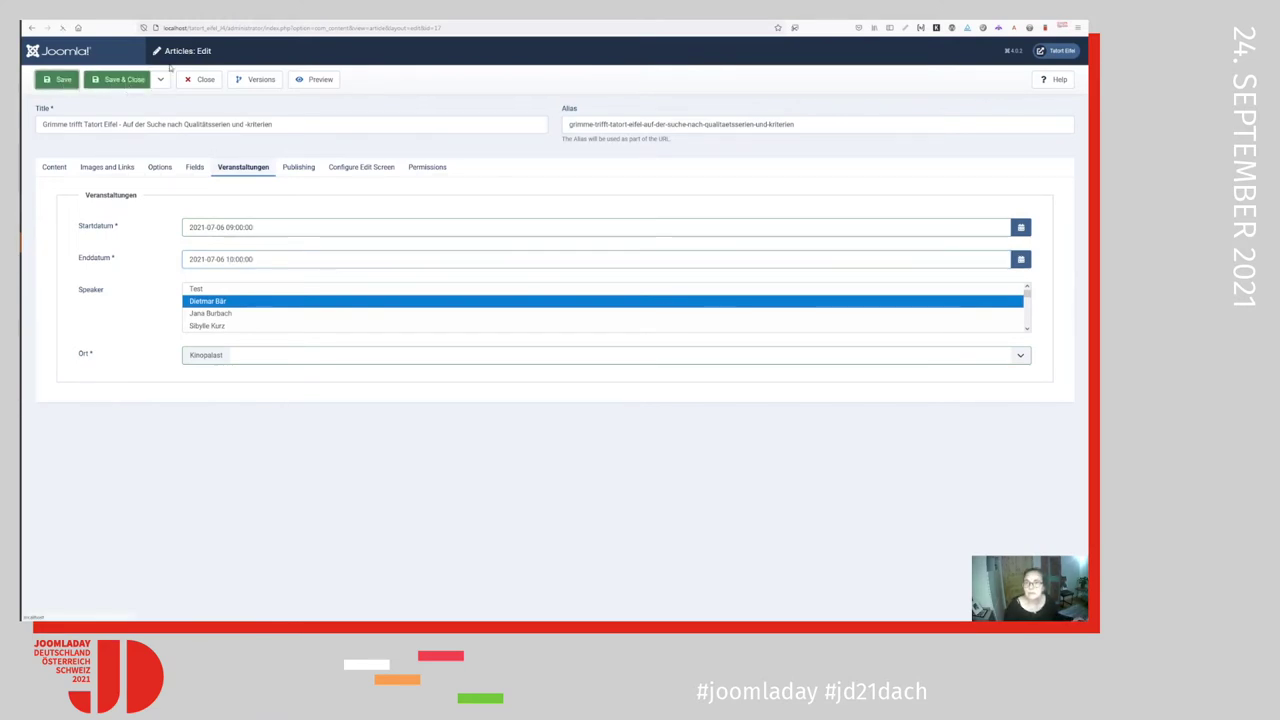
Step: Reload the public Programm Filmbranche page and check the rescheduled event in the Tag 3 timetable
{"action": "key", "text": "ctrl+Tab"}
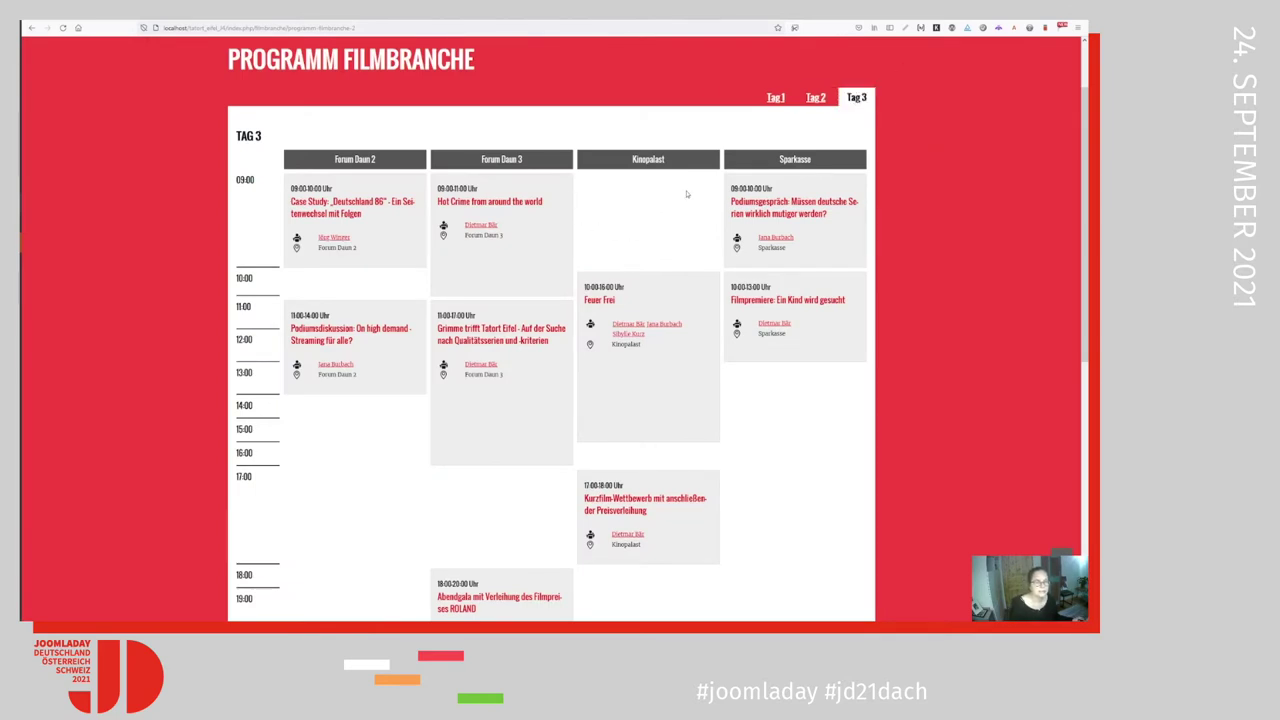
{"action": "key", "text": "F5"}
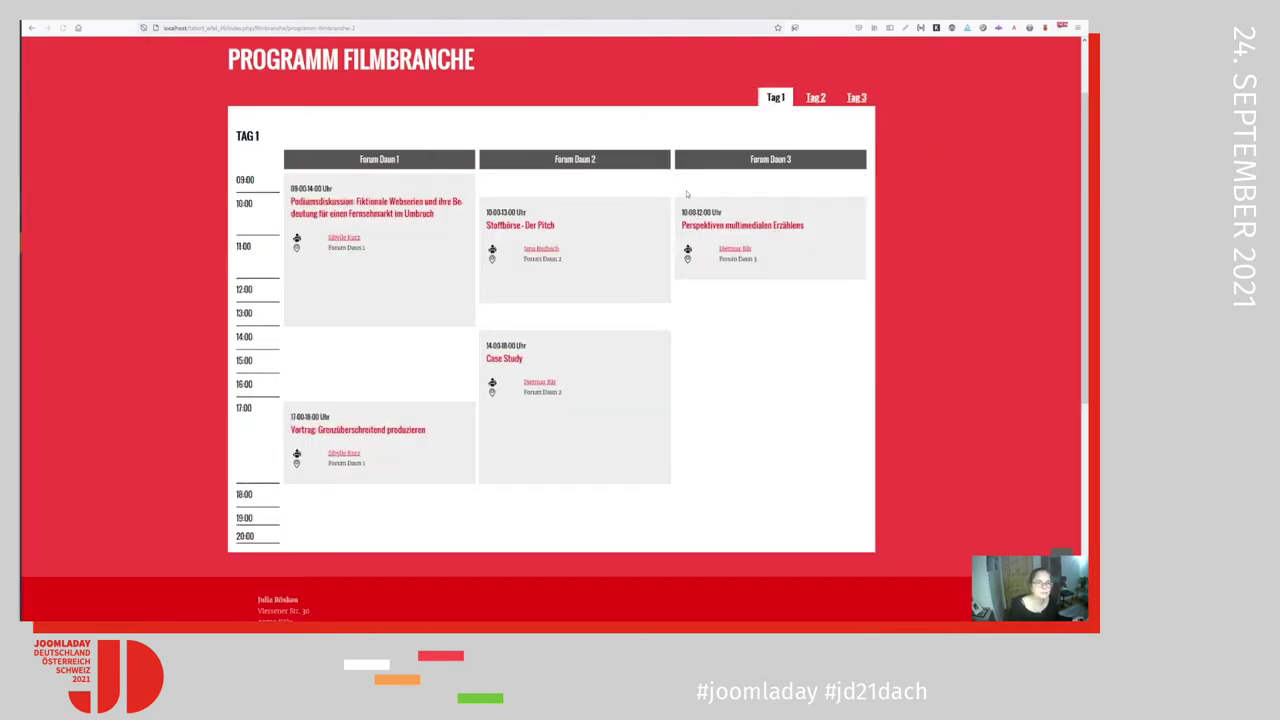
{"action": "left_click", "coordinate": [857, 97]}
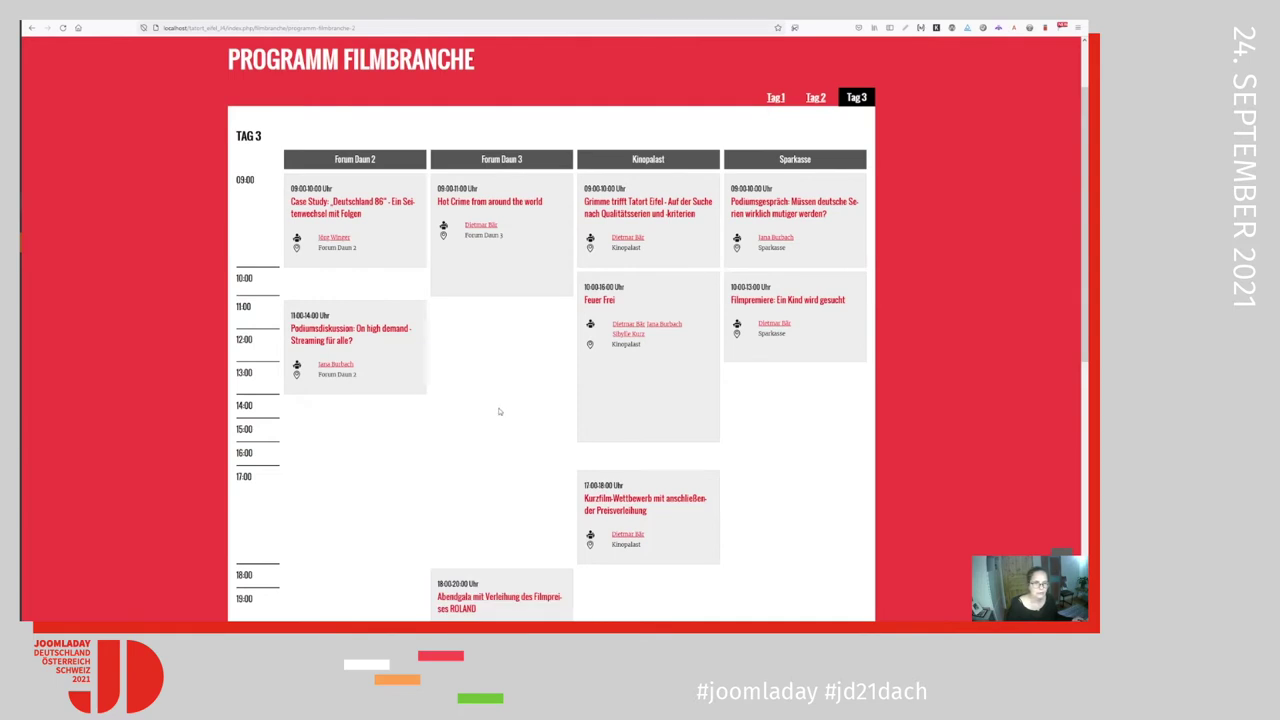
{"action": "scroll", "coordinate": [563, 385], "scroll_direction": "down", "scroll_amount": 1}
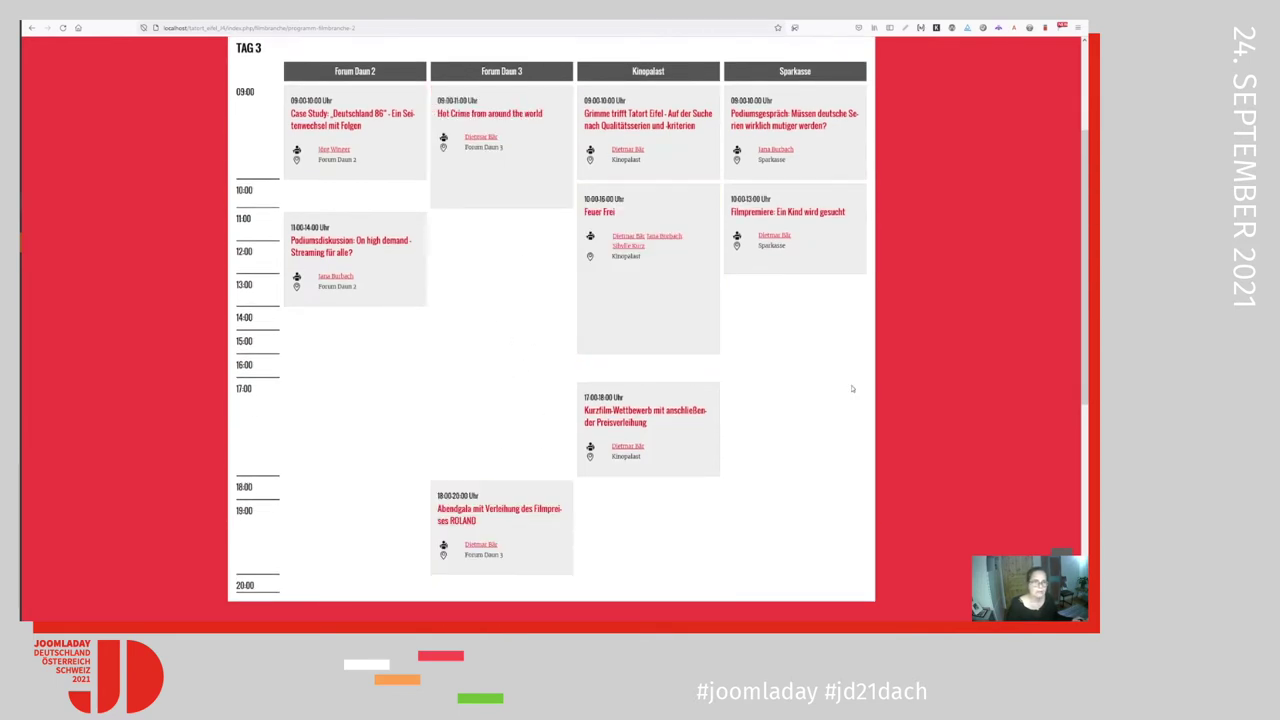
{"action": "scroll", "coordinate": [754, 376], "scroll_direction": "up", "scroll_amount": 2}
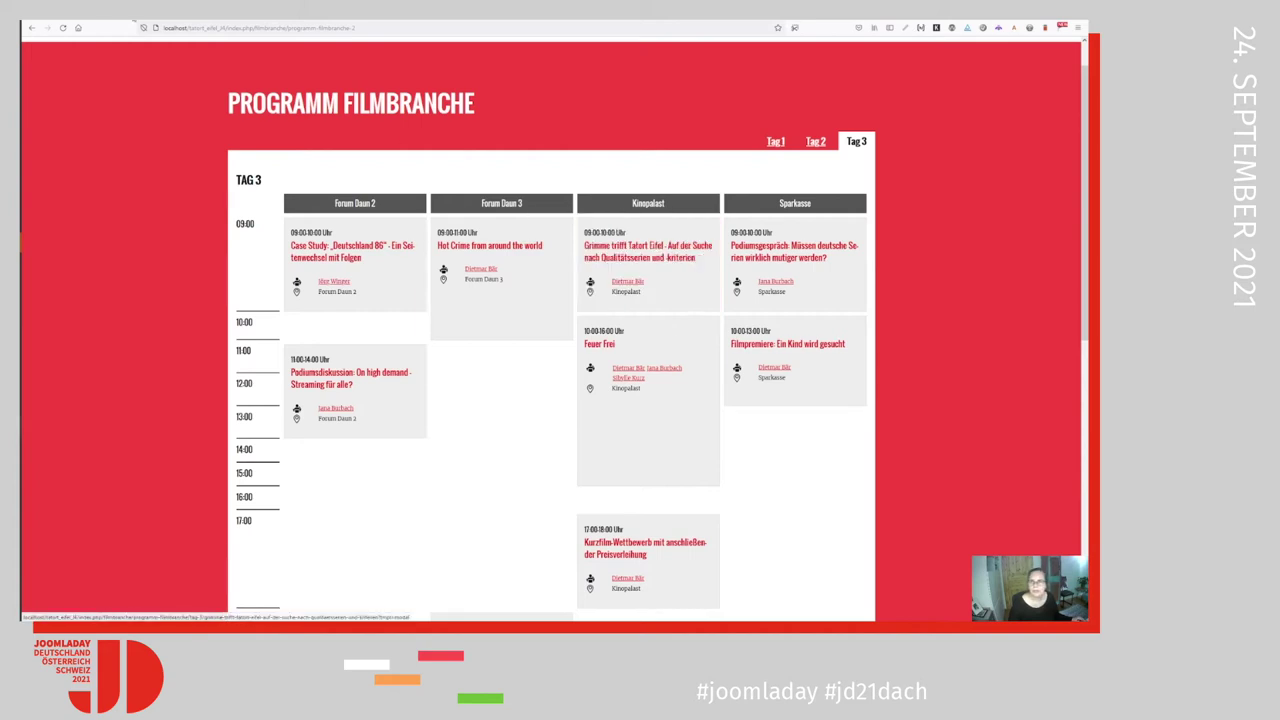
Step: Filter the administrator article list by category Tag 3 and open the Grimme trifft Tatort Eifel article's event fields
{"action": "left_click", "coordinate": [90, 22]}
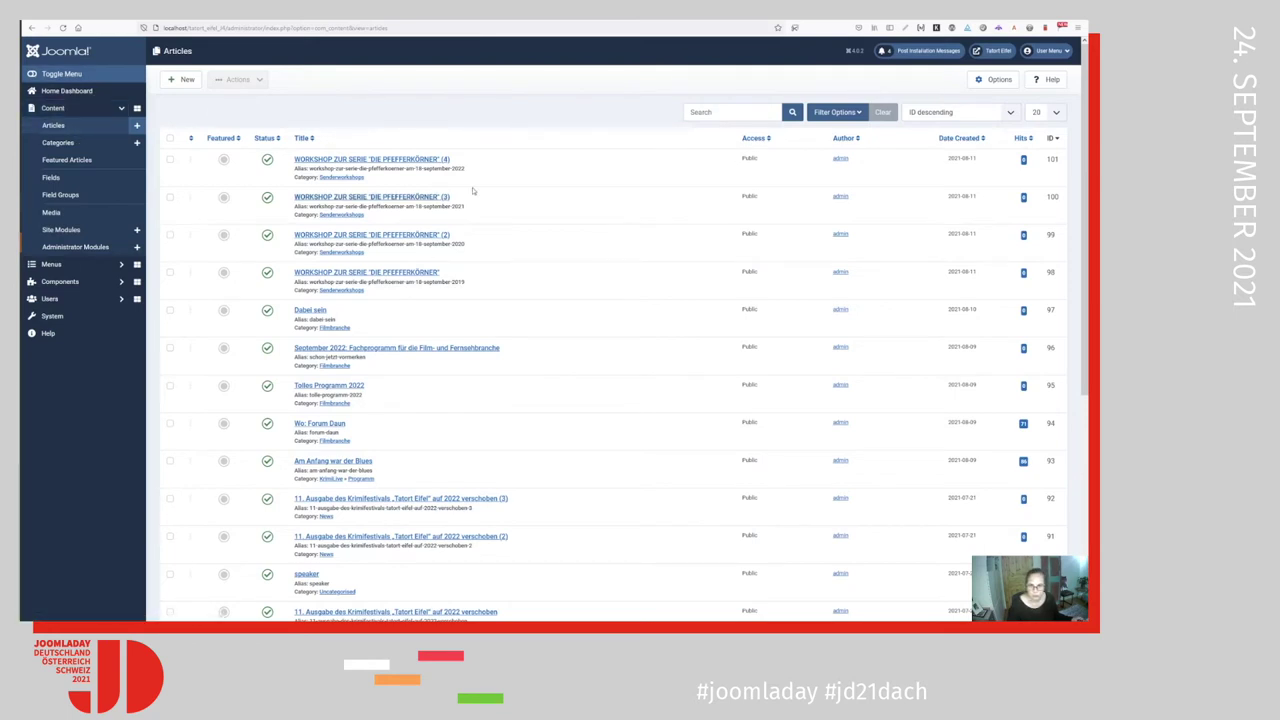
{"action": "left_click", "coordinate": [825, 118]}
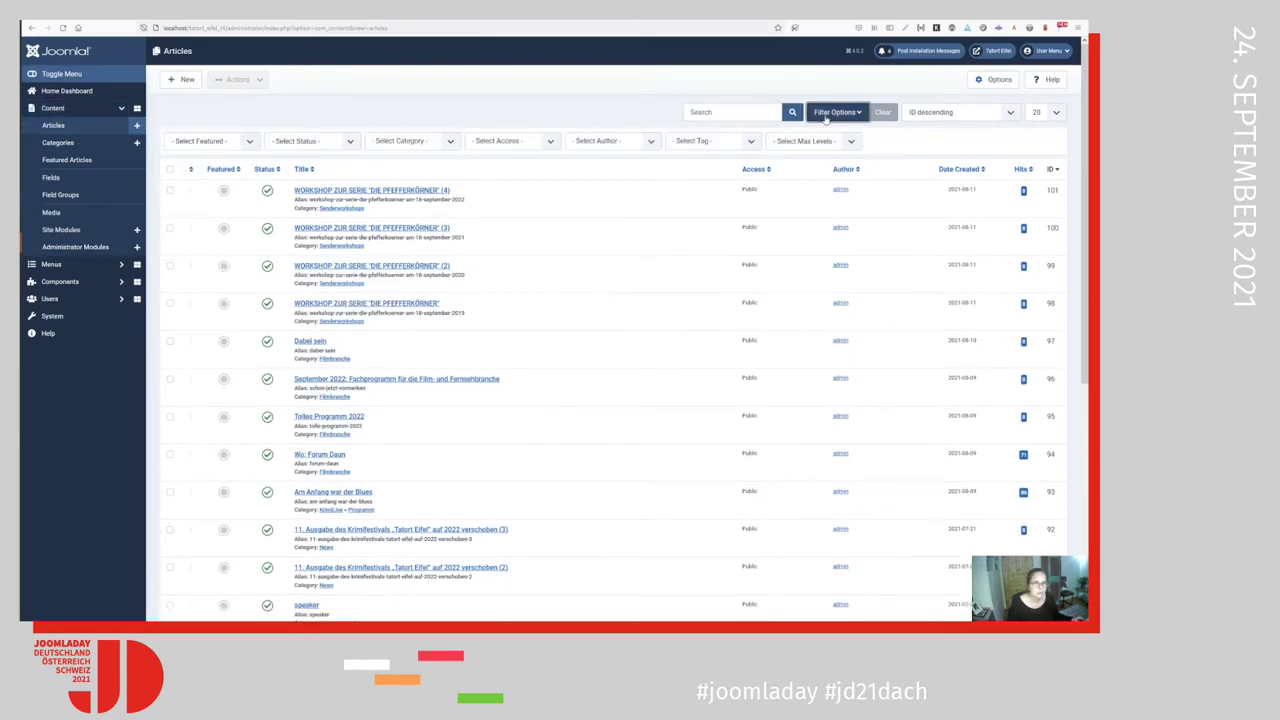
{"action": "left_click", "coordinate": [448, 140]}
{"action": "left_click", "coordinate": [385, 265]}
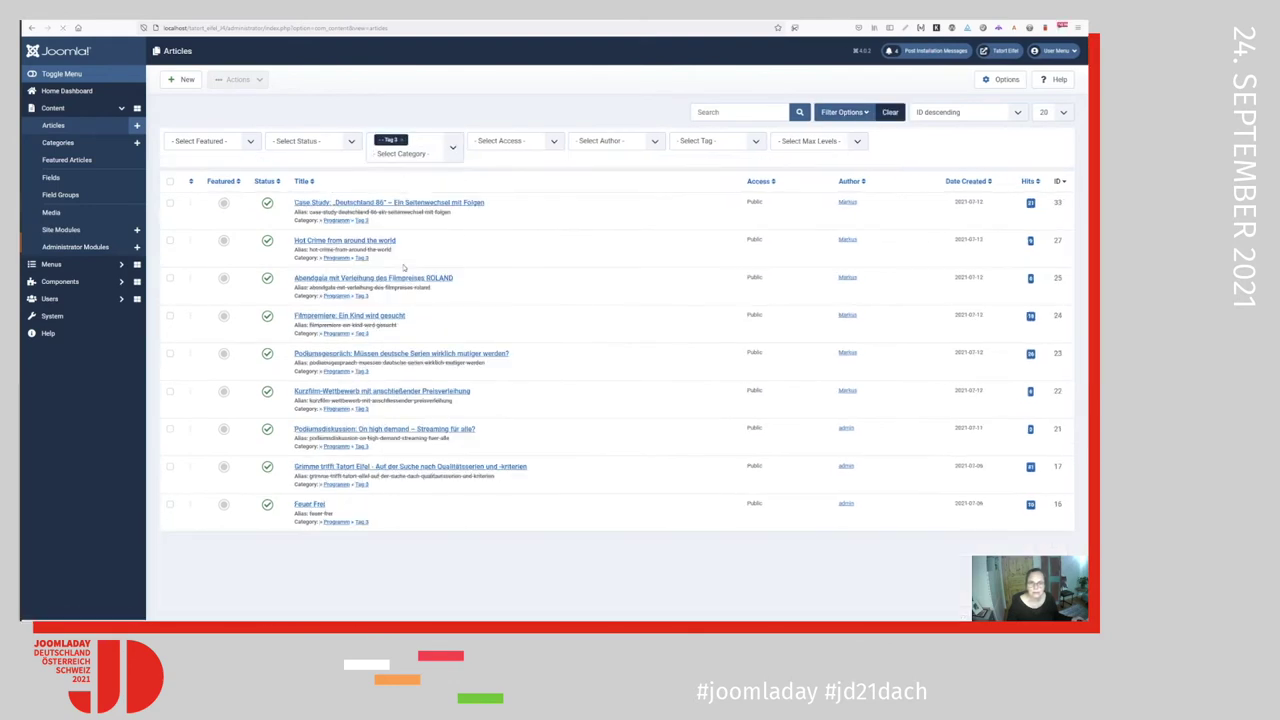
{"action": "left_click", "coordinate": [468, 466]}
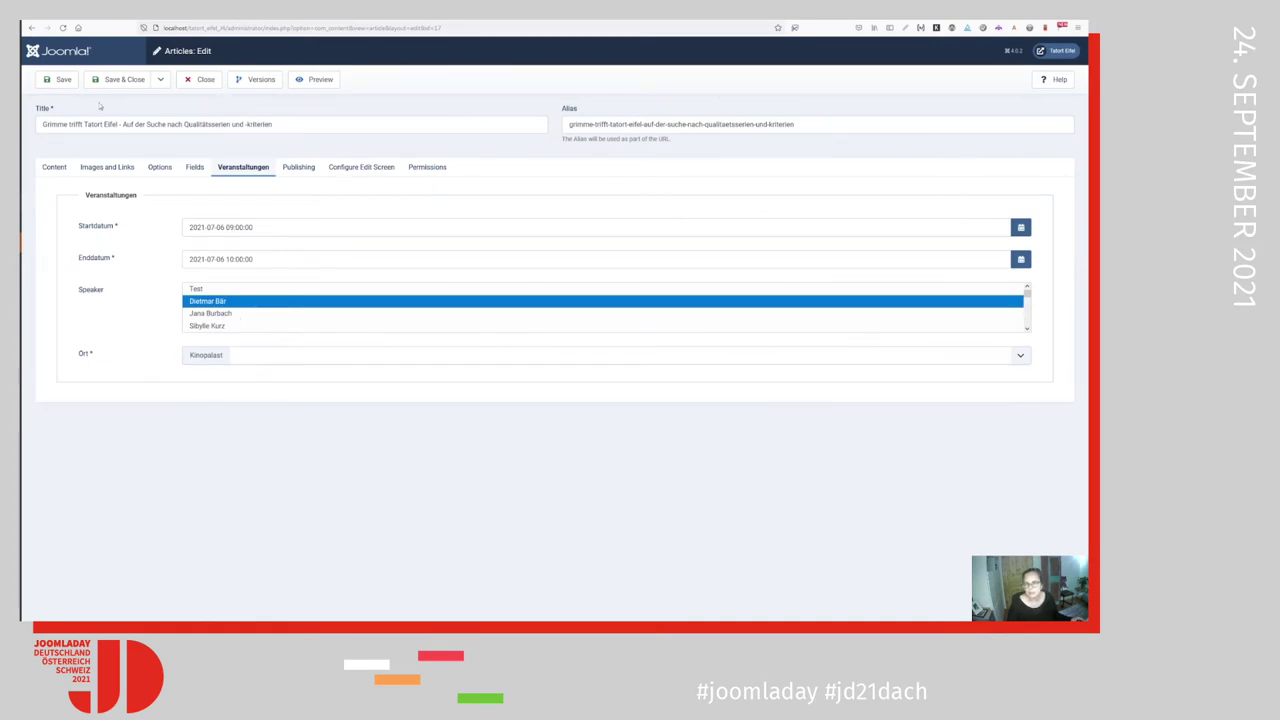
Step: Set the event's speaker to the fifth entry in the speaker list, then save and close the article
{"action": "scroll", "coordinate": [225, 319], "scroll_direction": "down", "scroll_amount": 3}
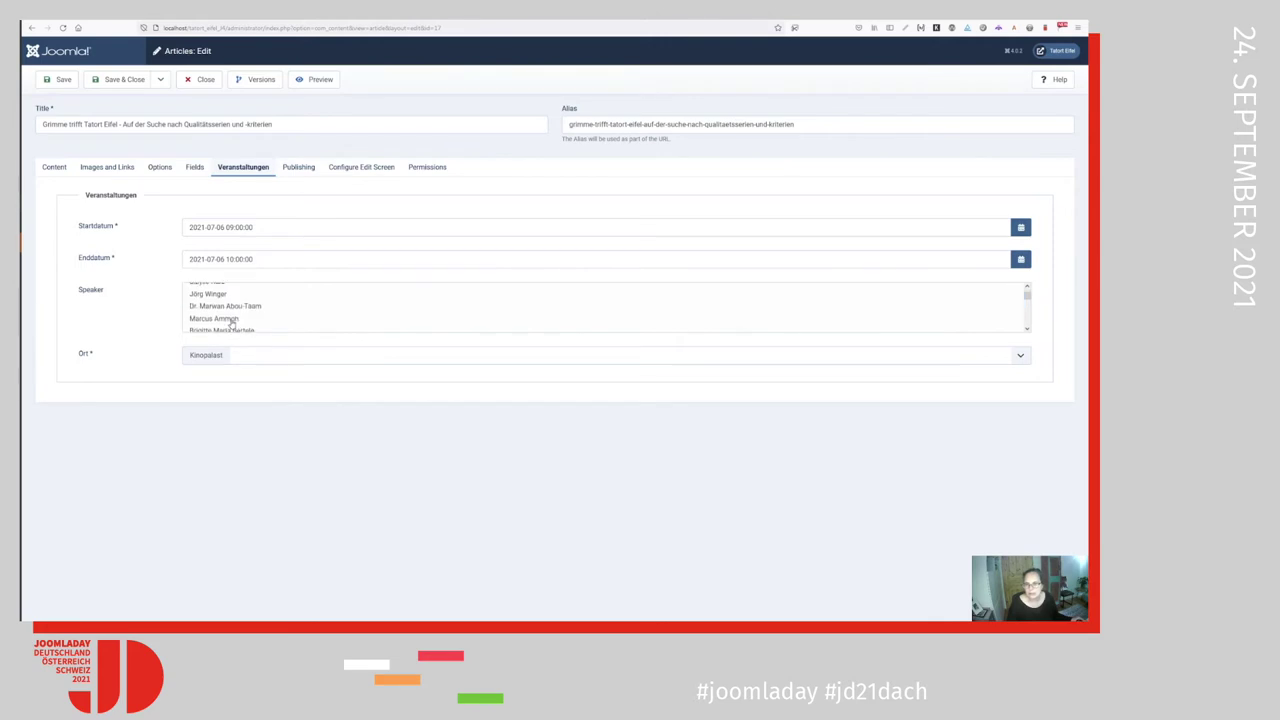
{"action": "left_click", "coordinate": [215, 294]}
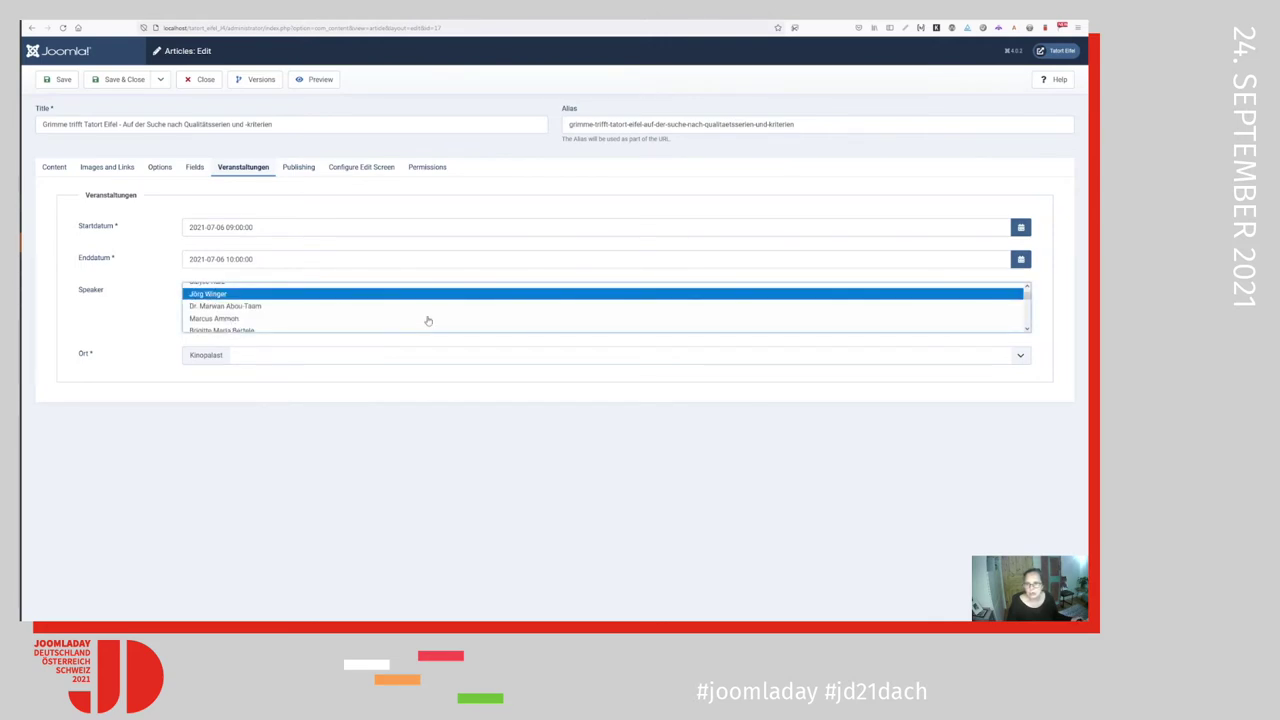
{"action": "left_click", "coordinate": [113, 79]}
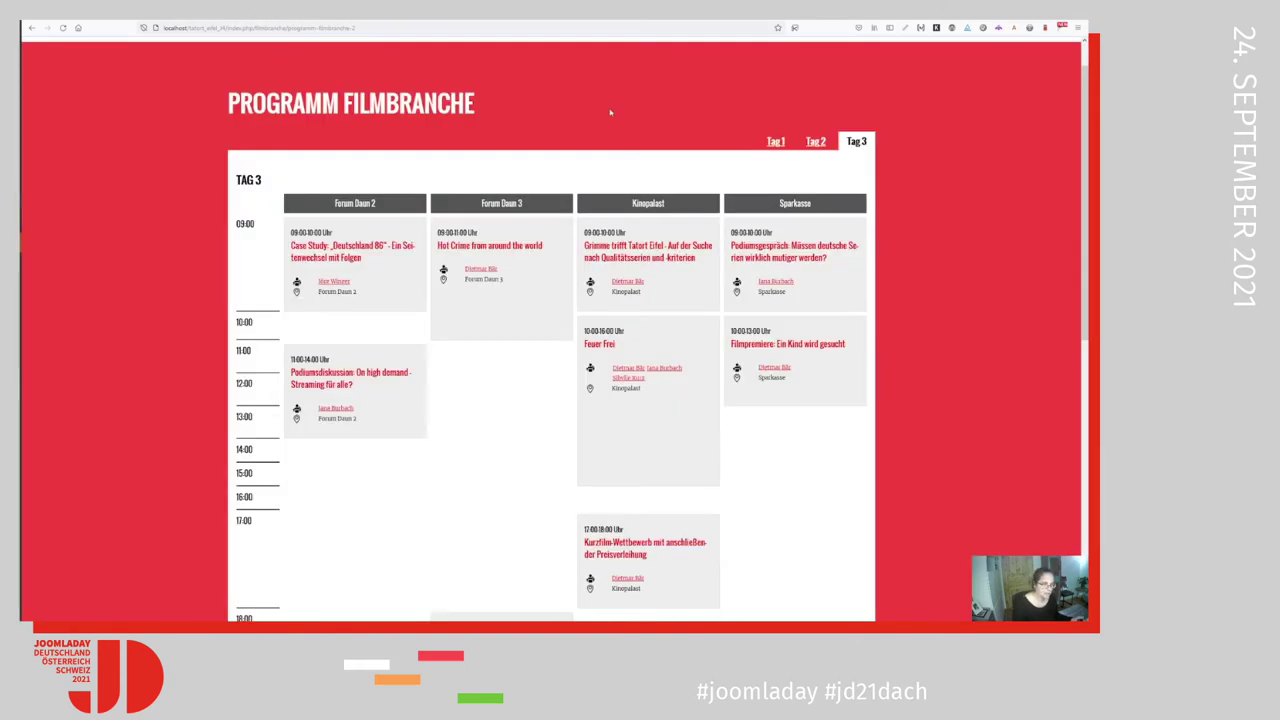
Step: Reload the public programme, view the new speaker's profile from the Kinopalast event on Tag 3, and close it
{"action": "key", "text": "F5"}
{"action": "left_click", "coordinate": [857, 142]}
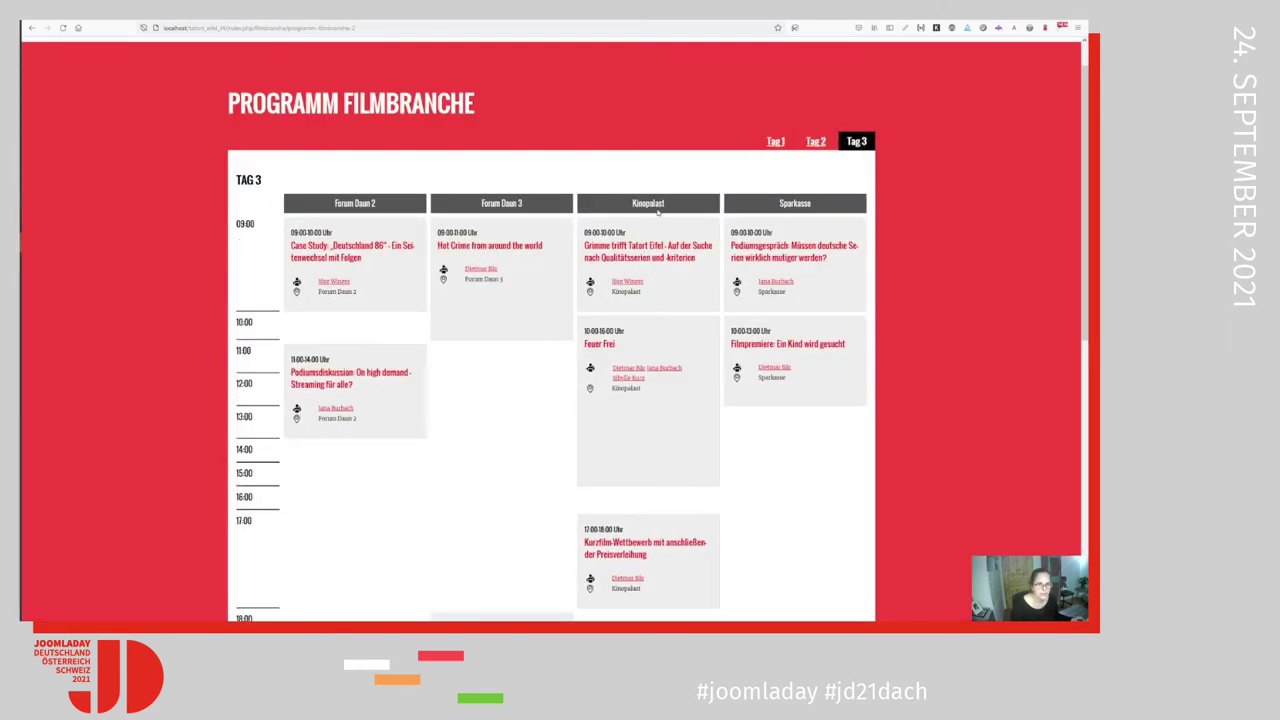
{"action": "left_click", "coordinate": [630, 283]}
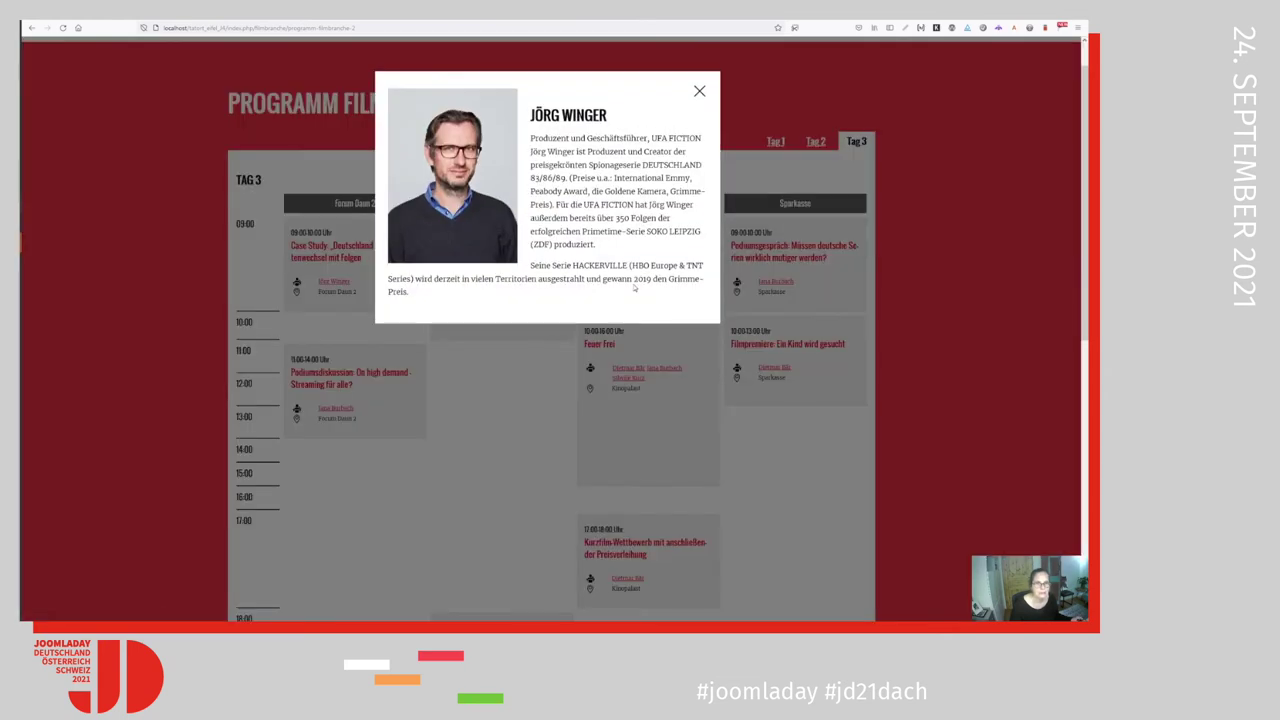
{"action": "left_click", "coordinate": [701, 91]}
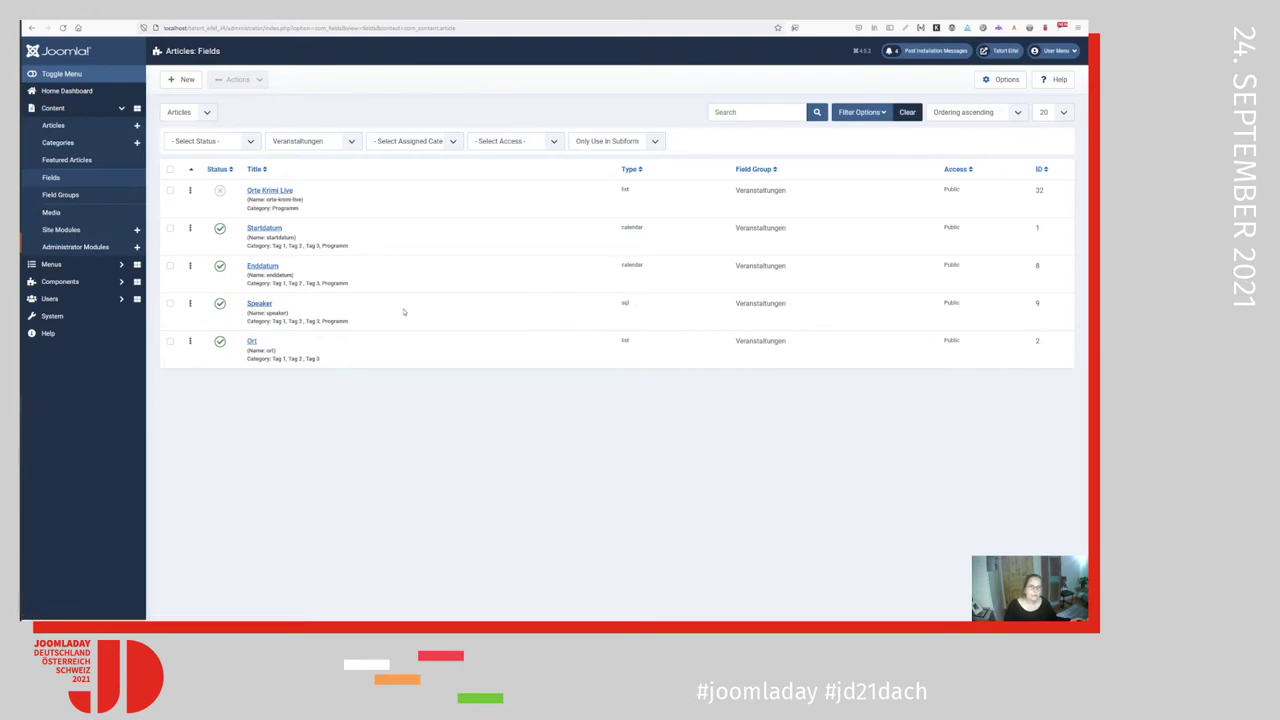
Step: Examine the SQL query of the Speaker custom field, including its title column, then save and close the field
{"action": "left_click", "coordinate": [259, 303]}
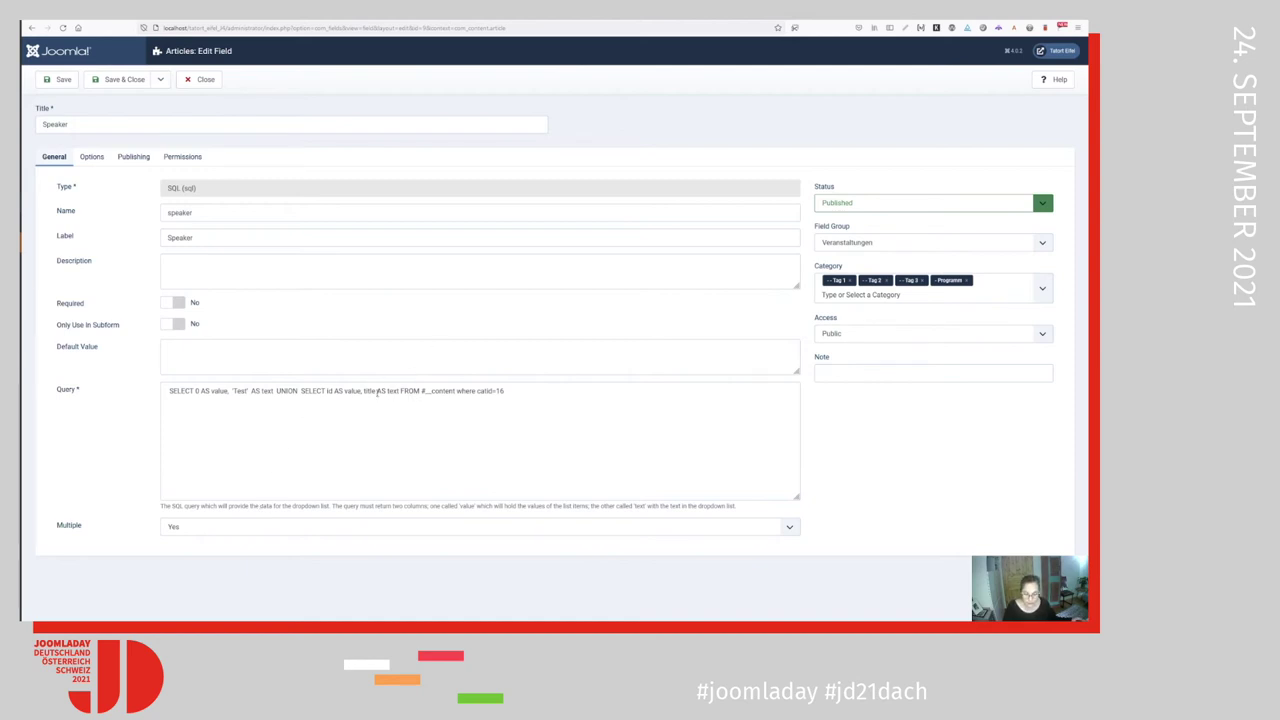
{"action": "left_click_drag", "start_coordinate": [377, 392], "coordinate": [361, 392]}
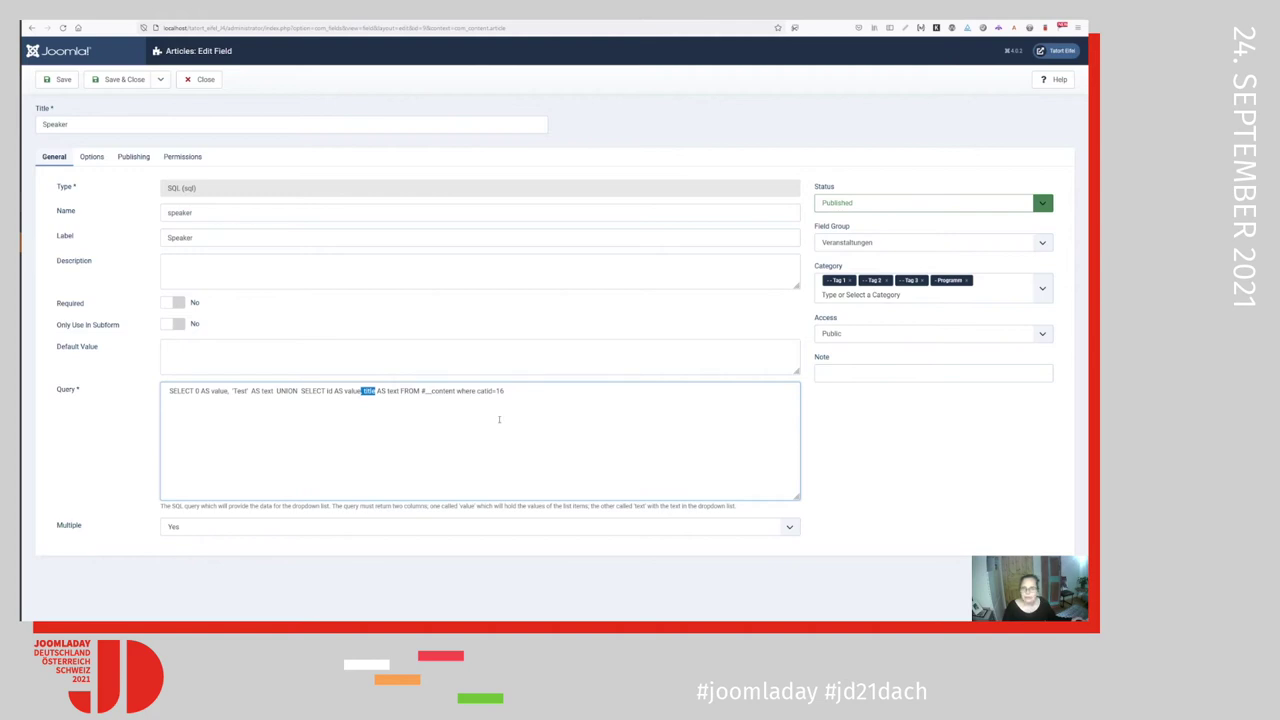
{"action": "left_click_drag", "start_coordinate": [517, 391], "coordinate": [142, 424]}
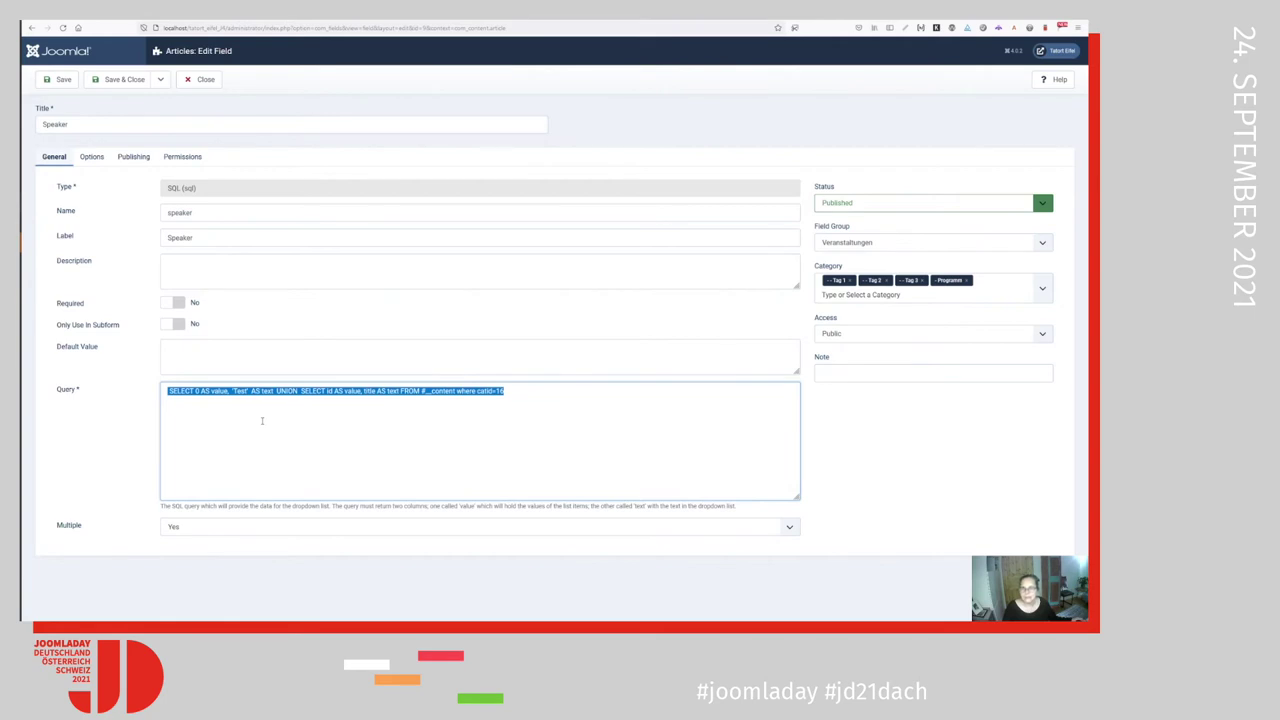
{"action": "left_click", "coordinate": [126, 80]}
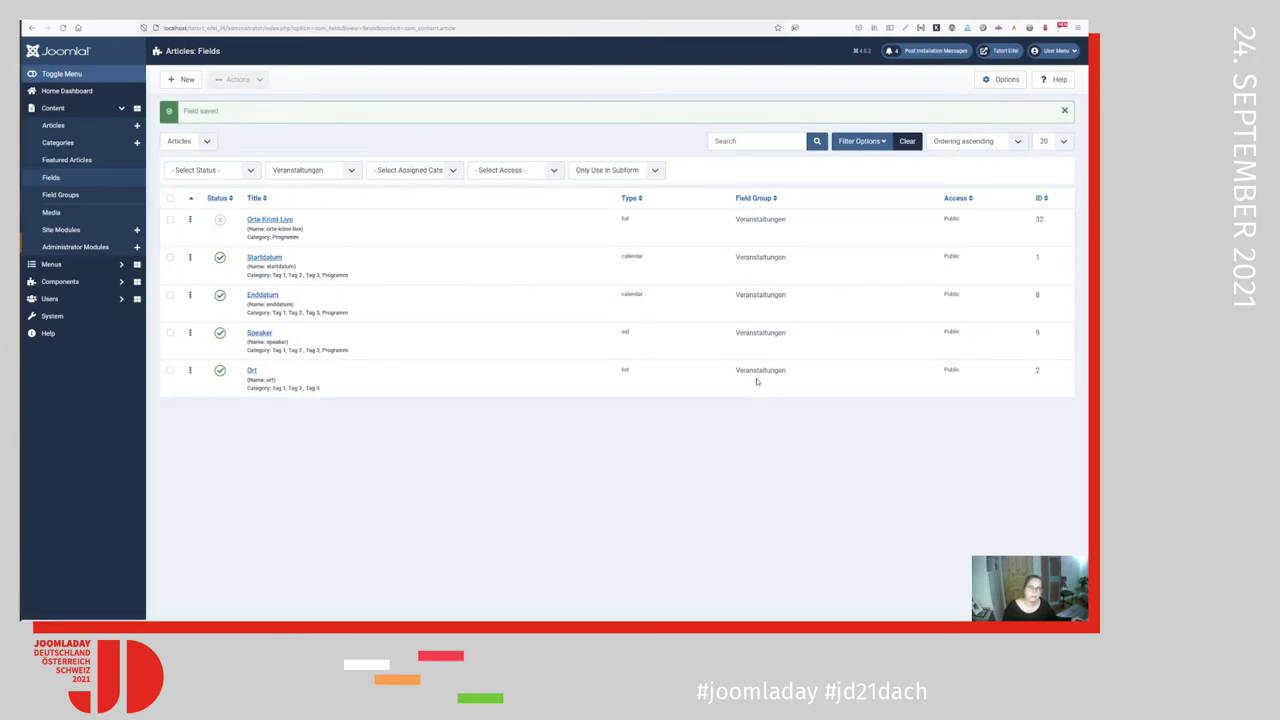
Step: Filter the articles by category Tag 3, review the event fields of the Grimme trifft Tatort Eifel article, and save and close it
{"action": "left_click", "coordinate": [58, 127]}
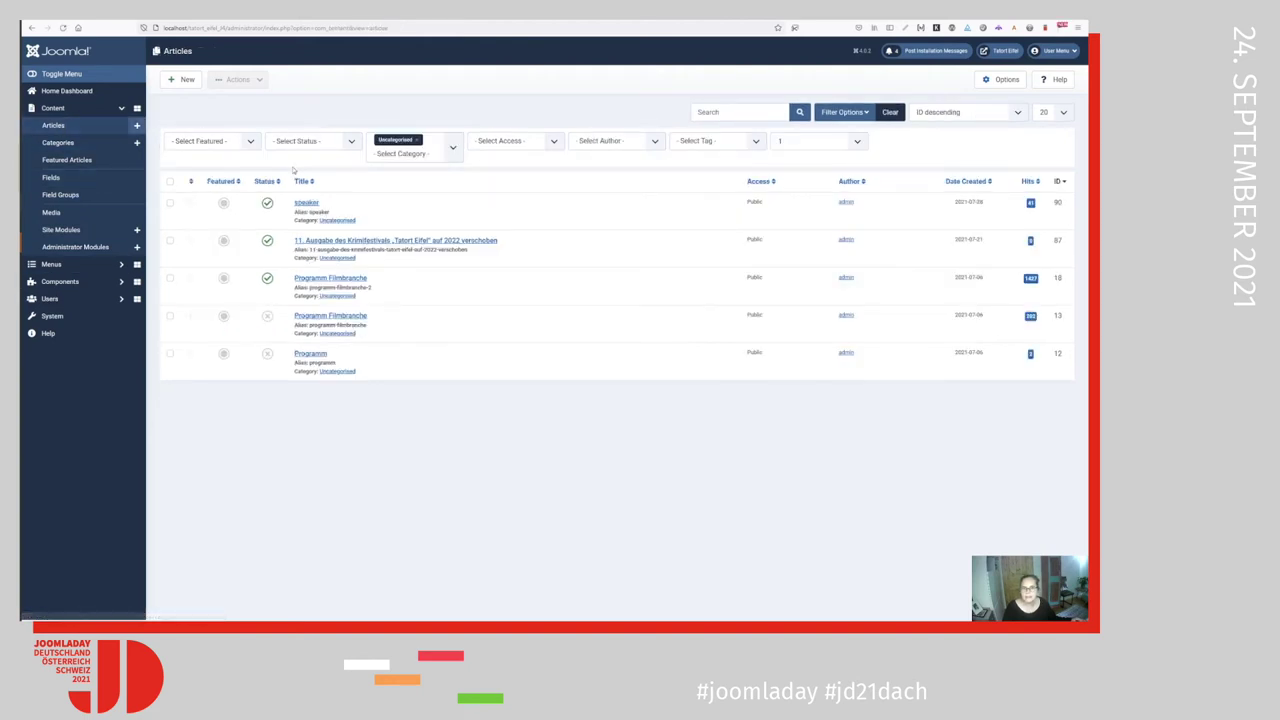
{"action": "left_click", "coordinate": [417, 140]}
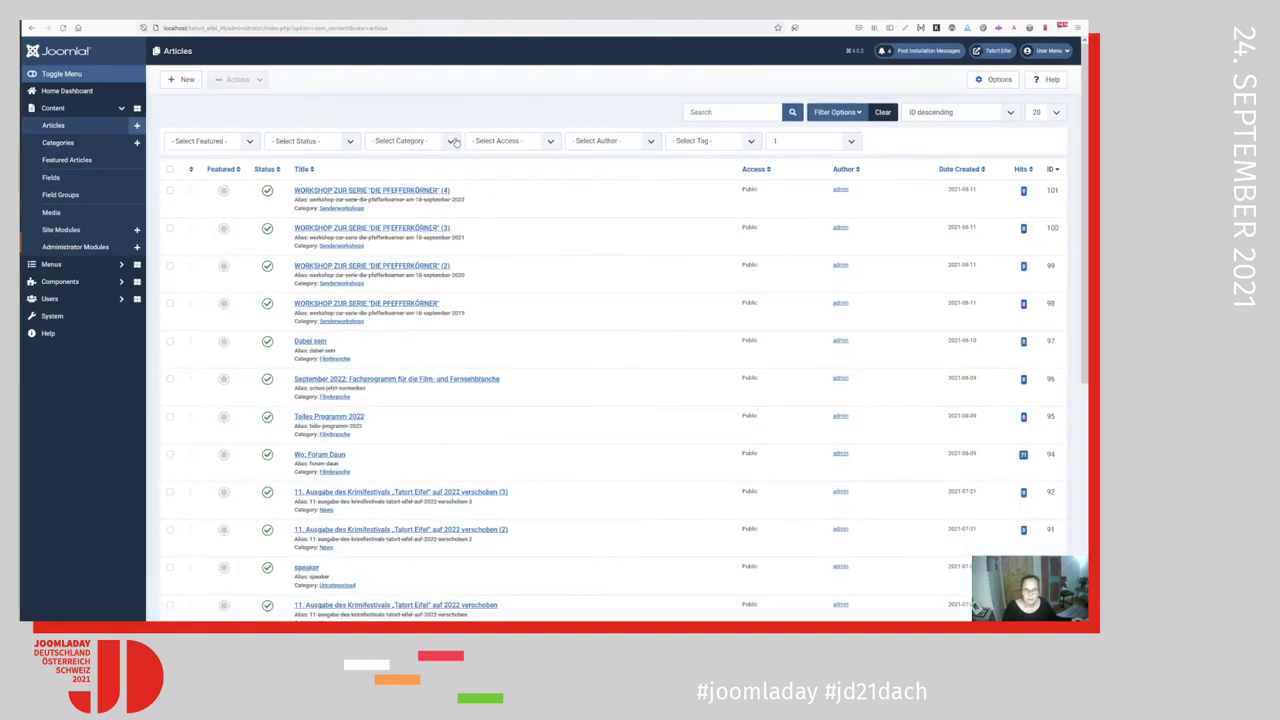
{"action": "left_click", "coordinate": [453, 141]}
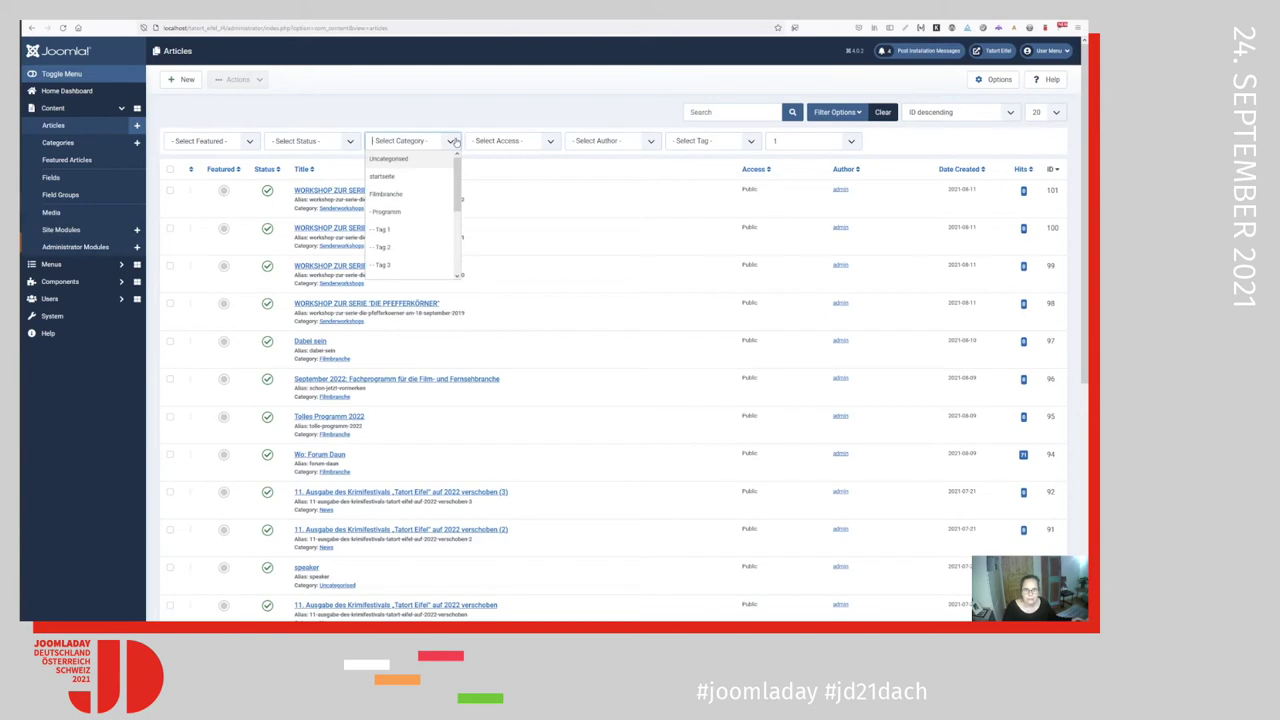
{"action": "left_click", "coordinate": [410, 262]}
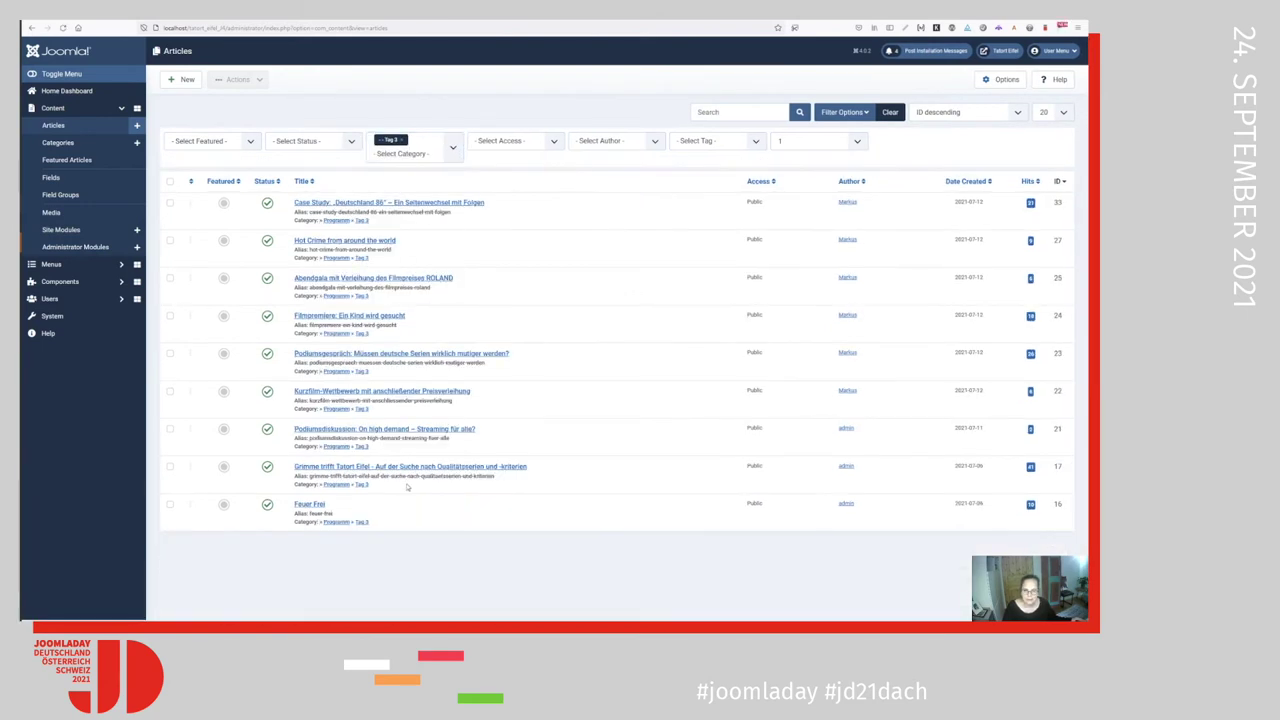
{"action": "left_click", "coordinate": [467, 467]}
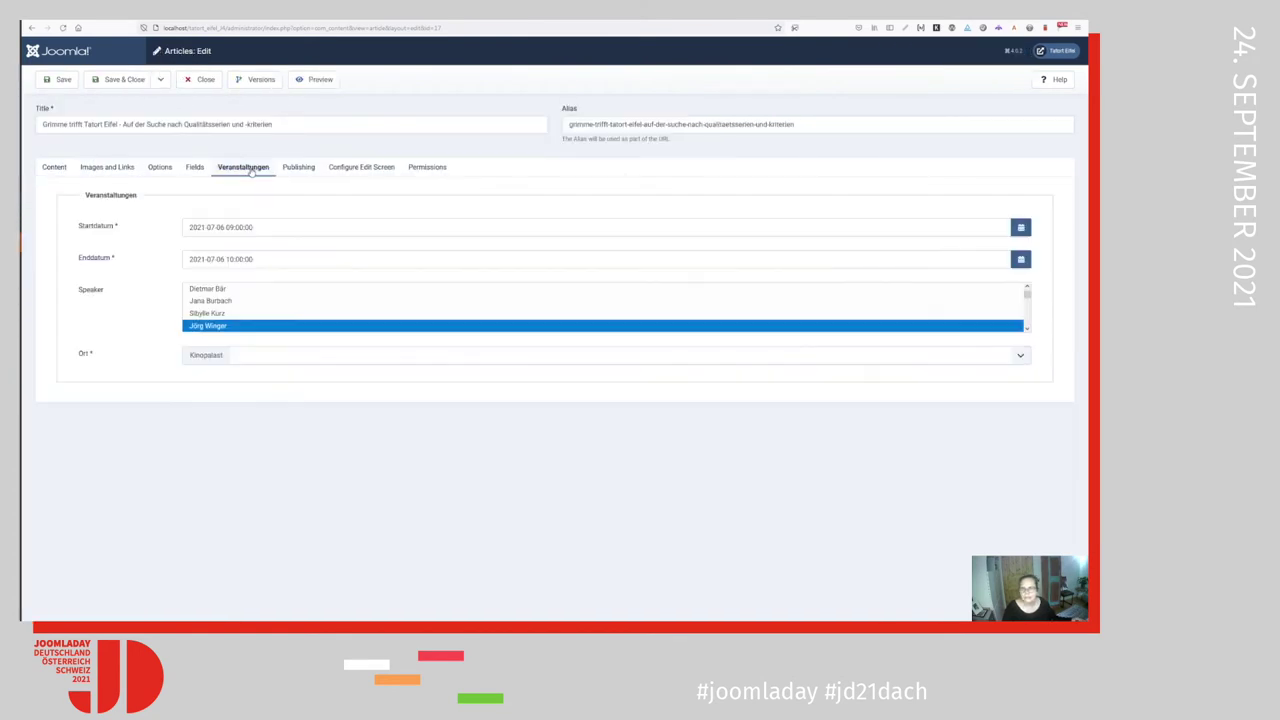
{"action": "left_click", "coordinate": [137, 82]}
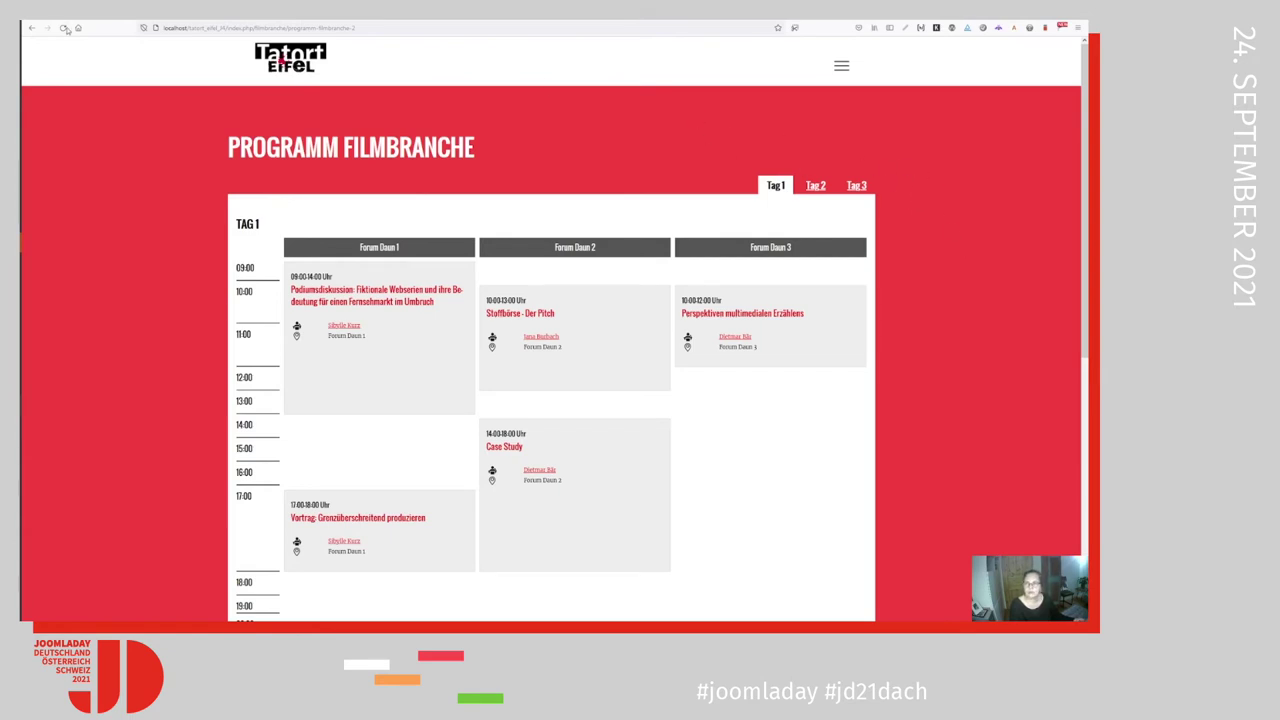
Step: Open the published Programm Filmbranche article with alias programm-filmbranche-2 to examine its content
{"action": "key", "text": "ctrl+Tab"}
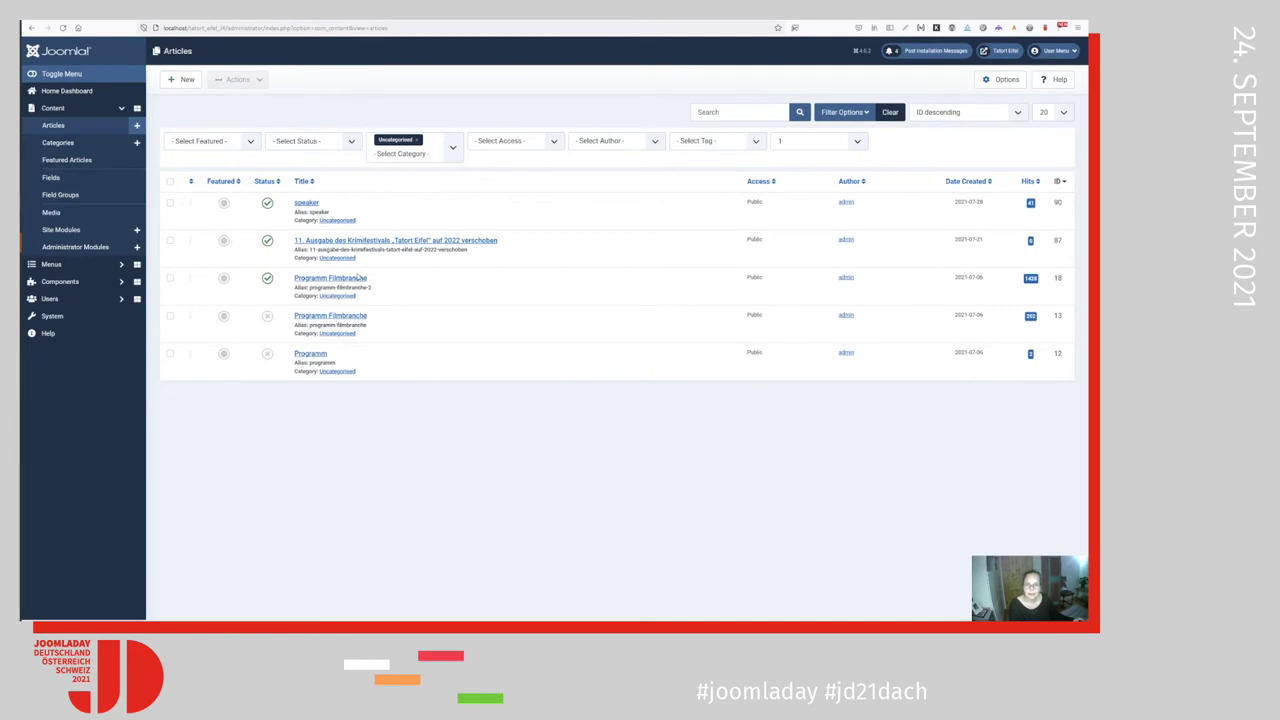
{"action": "left_click", "coordinate": [351, 281]}
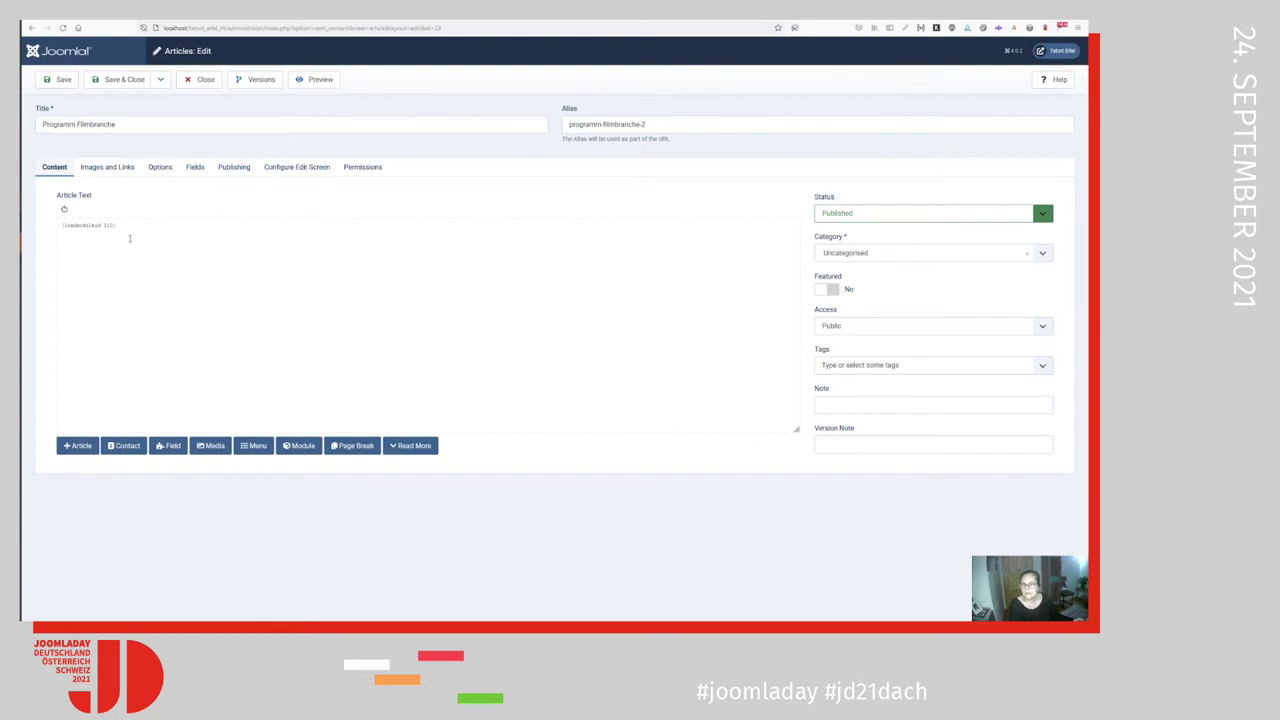
Step: Highlight the module shortcode in the article text, save and close the article, and open the Programm Filmbranche site module
{"action": "left_click_drag", "start_coordinate": [118, 226], "coordinate": [45, 232]}
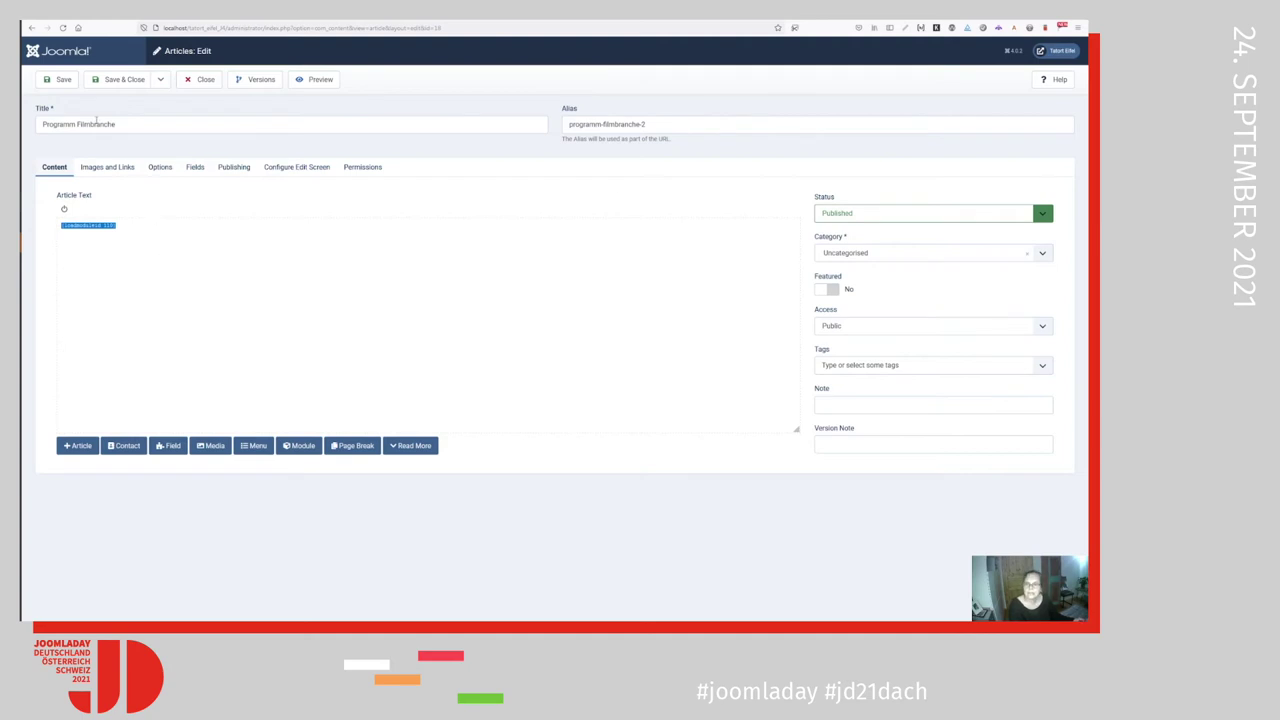
{"action": "left_click", "coordinate": [110, 84]}
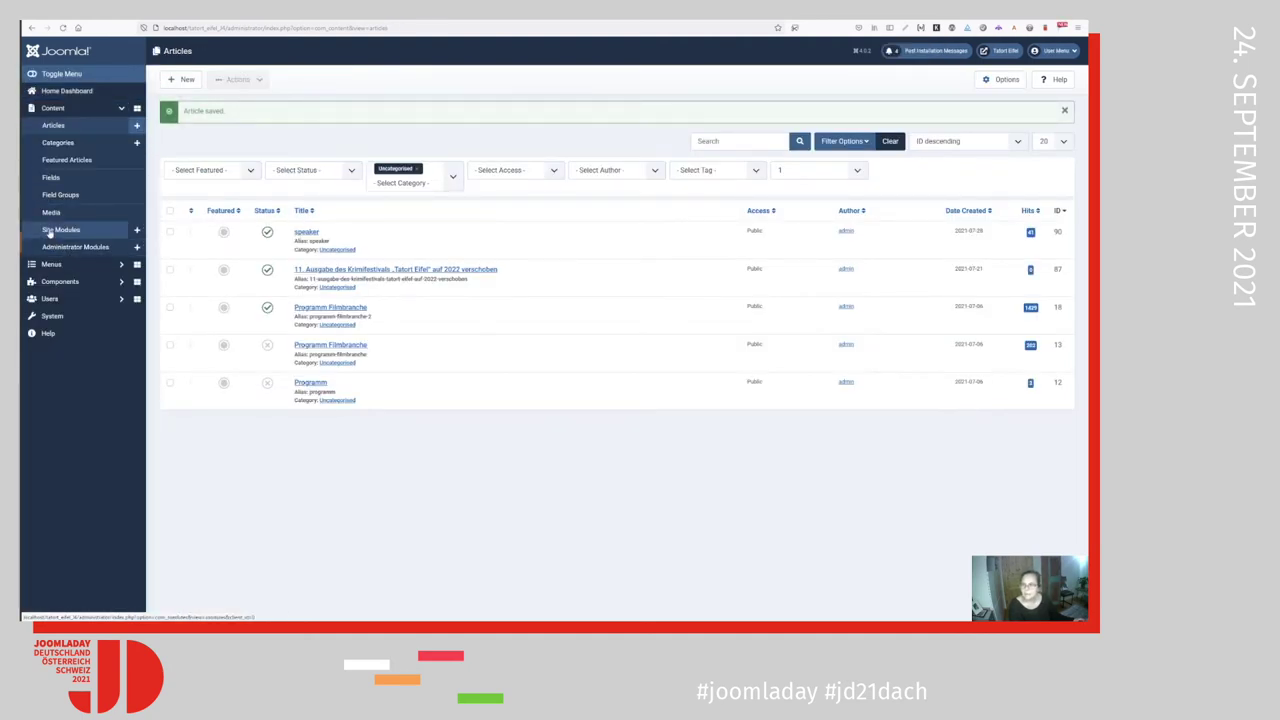
{"action": "left_click", "coordinate": [50, 231]}
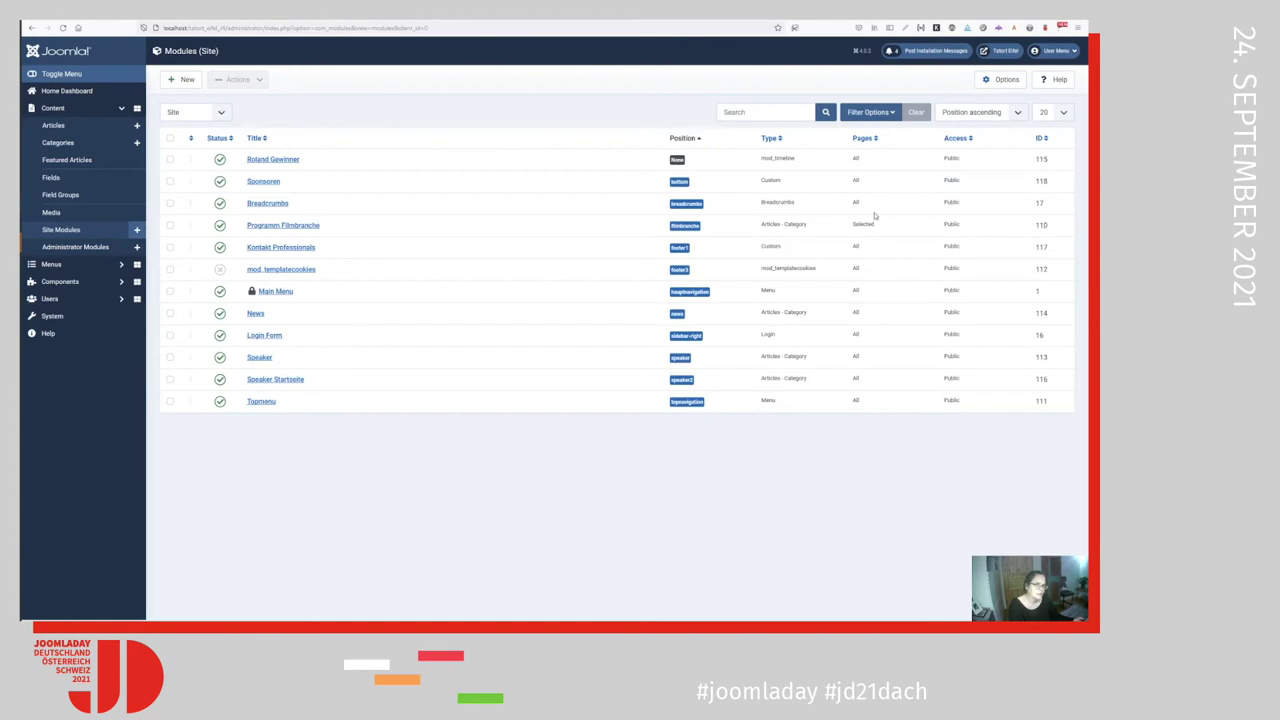
{"action": "left_click", "coordinate": [268, 226]}
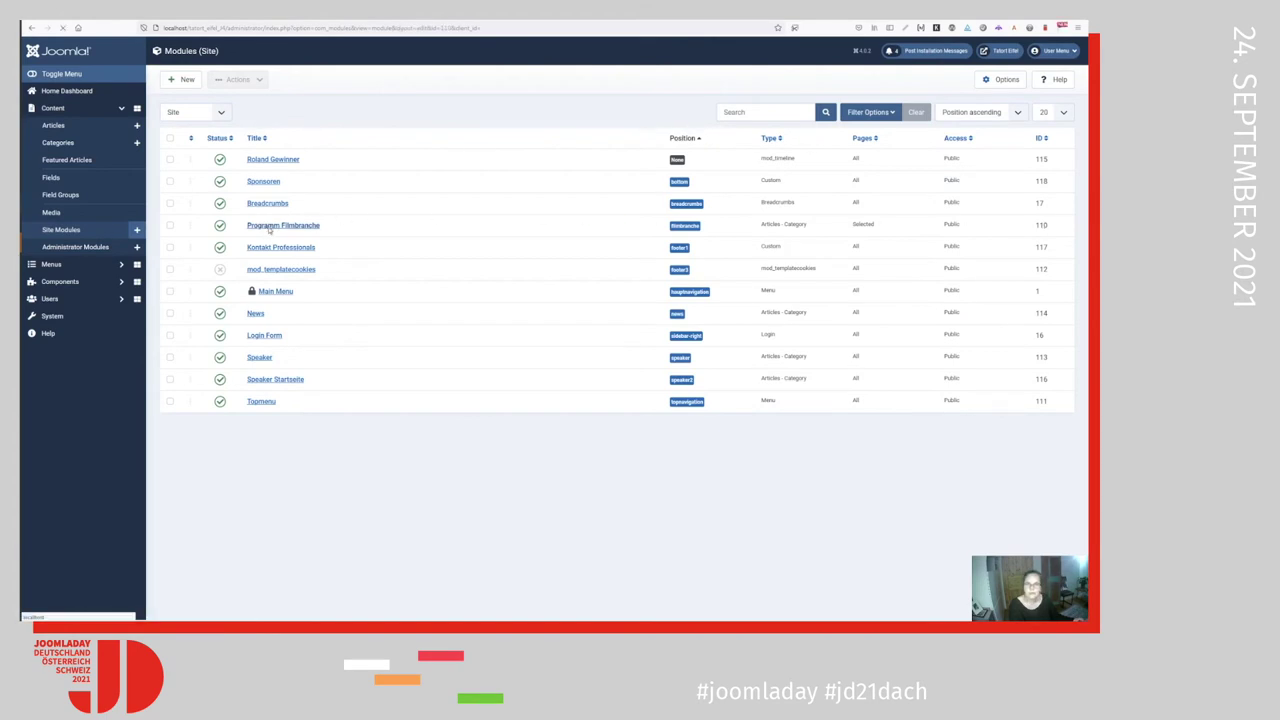
Step: Review the Programm Filmbranche module's menu assignment, category filtering and article grouping settings
{"action": "left_click", "coordinate": [56, 159]}
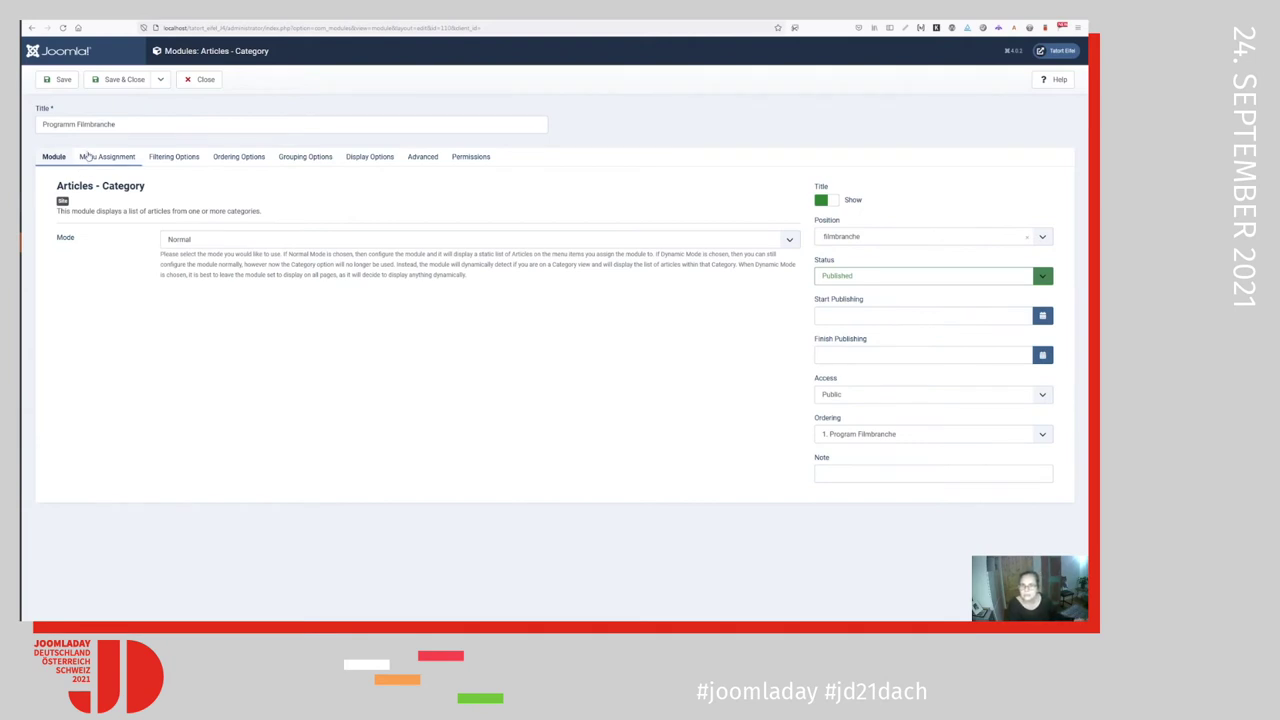
{"action": "left_click", "coordinate": [90, 158]}
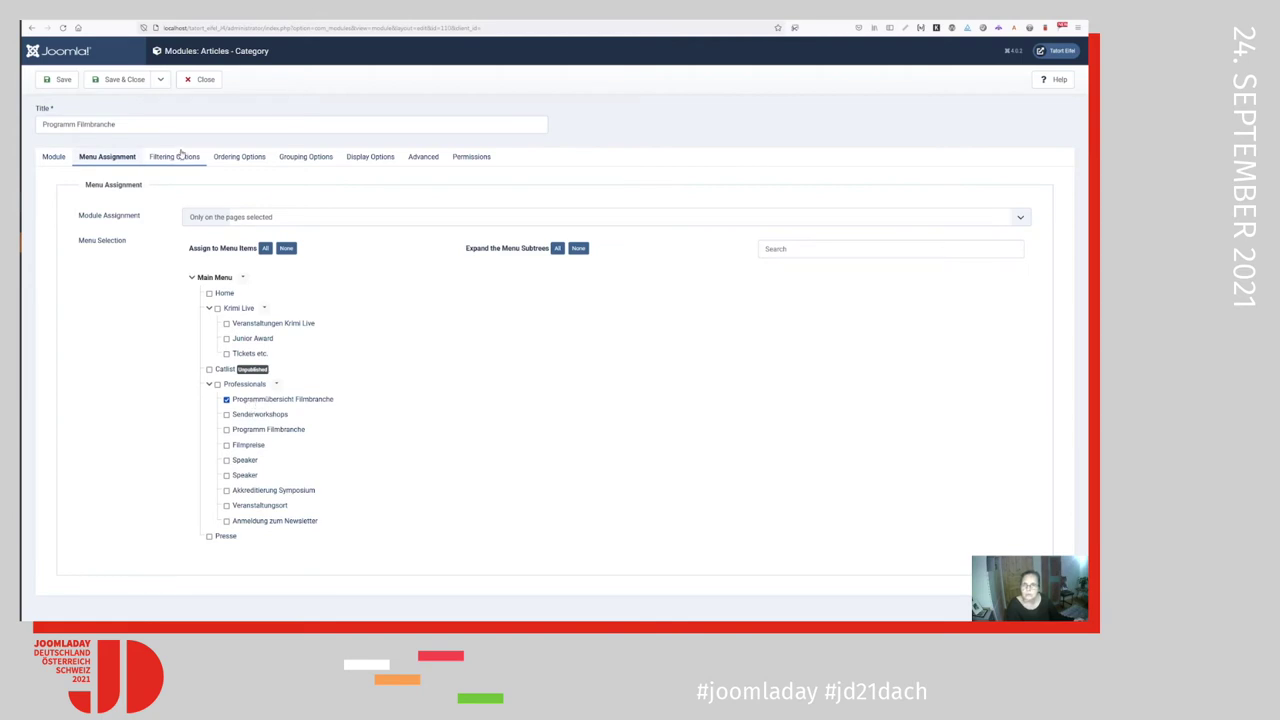
{"action": "left_click", "coordinate": [181, 156]}
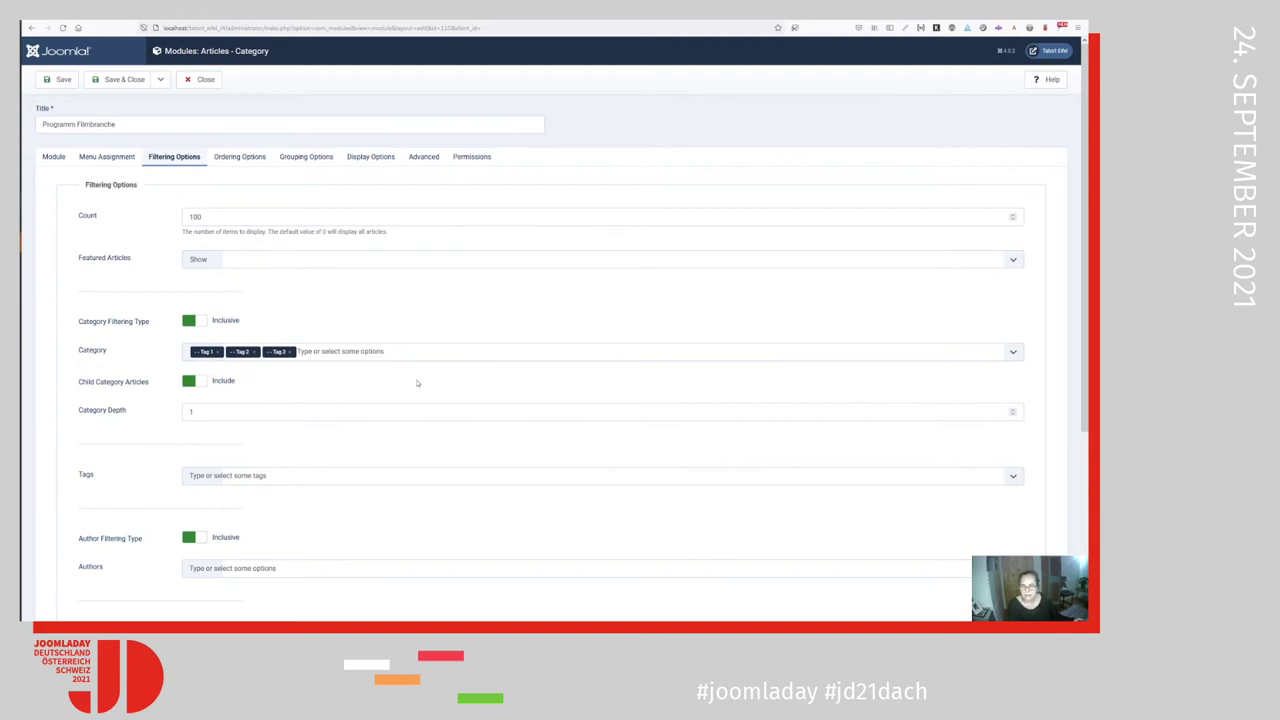
{"action": "left_click", "coordinate": [316, 162]}
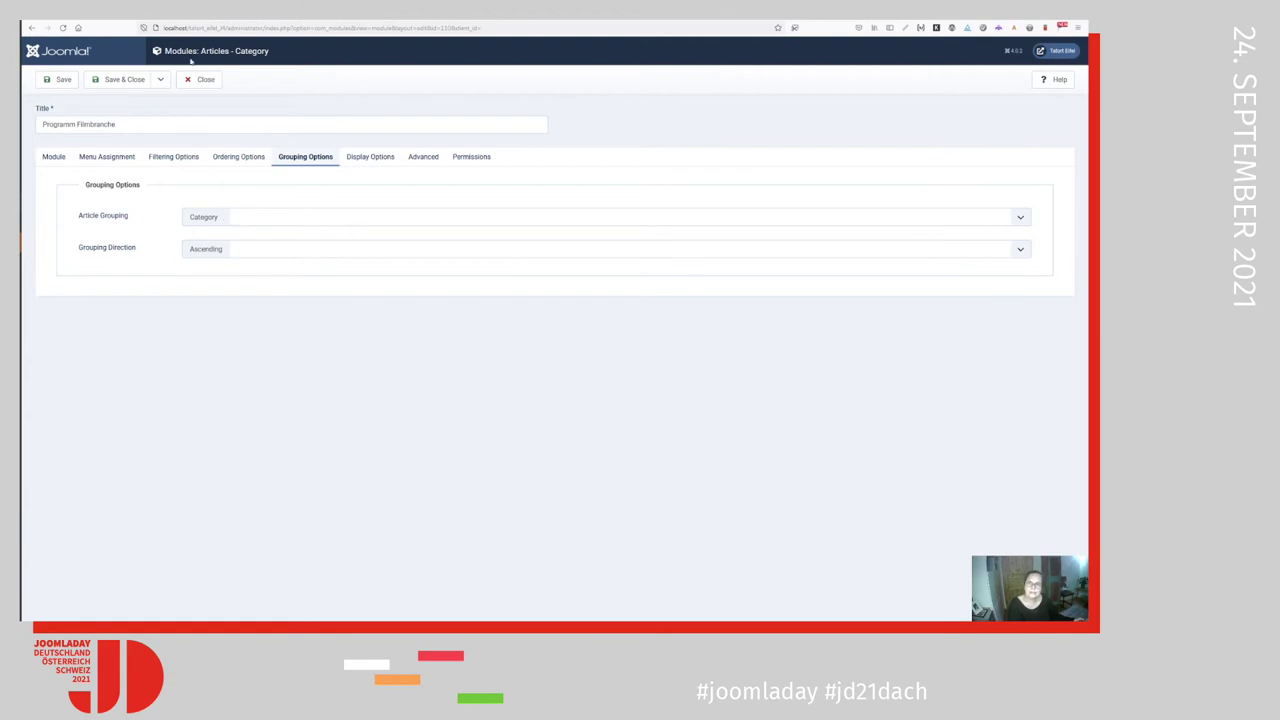
Step: Switch between the Tag 1, Tag 2 and Tag 3 timetables on the public programme page, and return to the module settings
{"action": "key", "text": "ctrl+Tab"}
{"action": "left_click", "coordinate": [816, 186]}
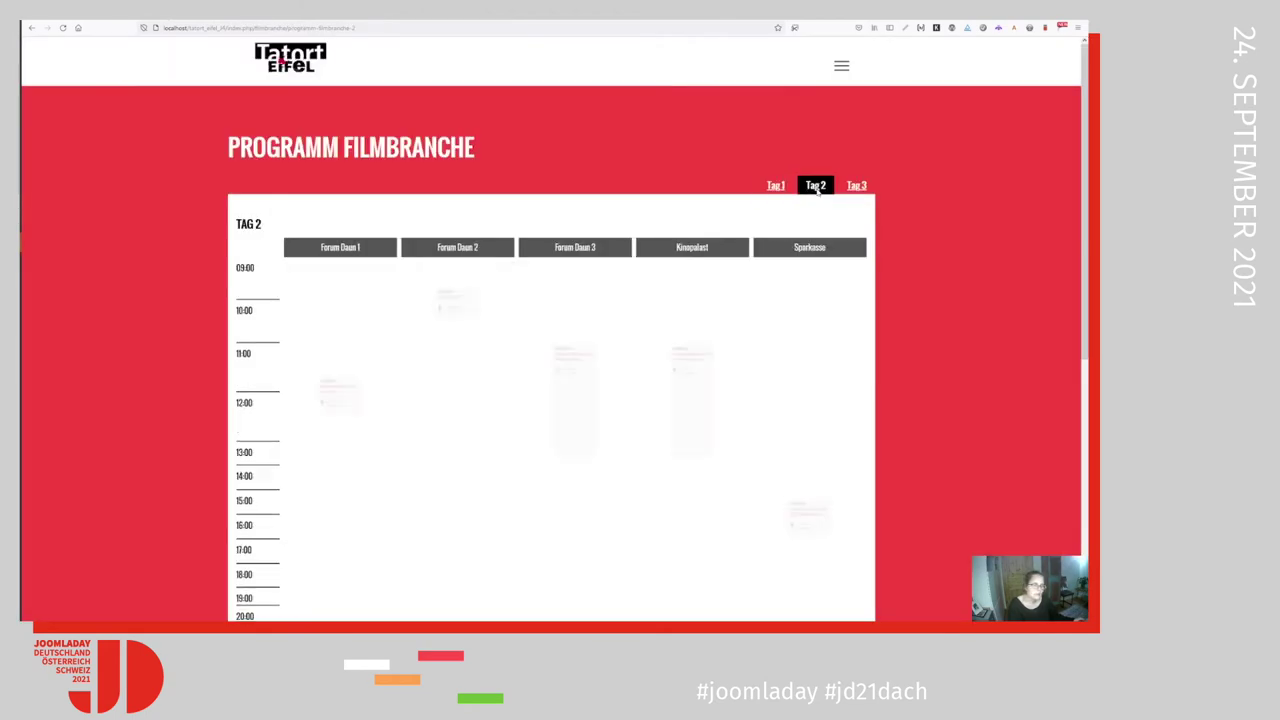
{"action": "left_click", "coordinate": [857, 186]}
{"action": "left_click", "coordinate": [816, 186]}
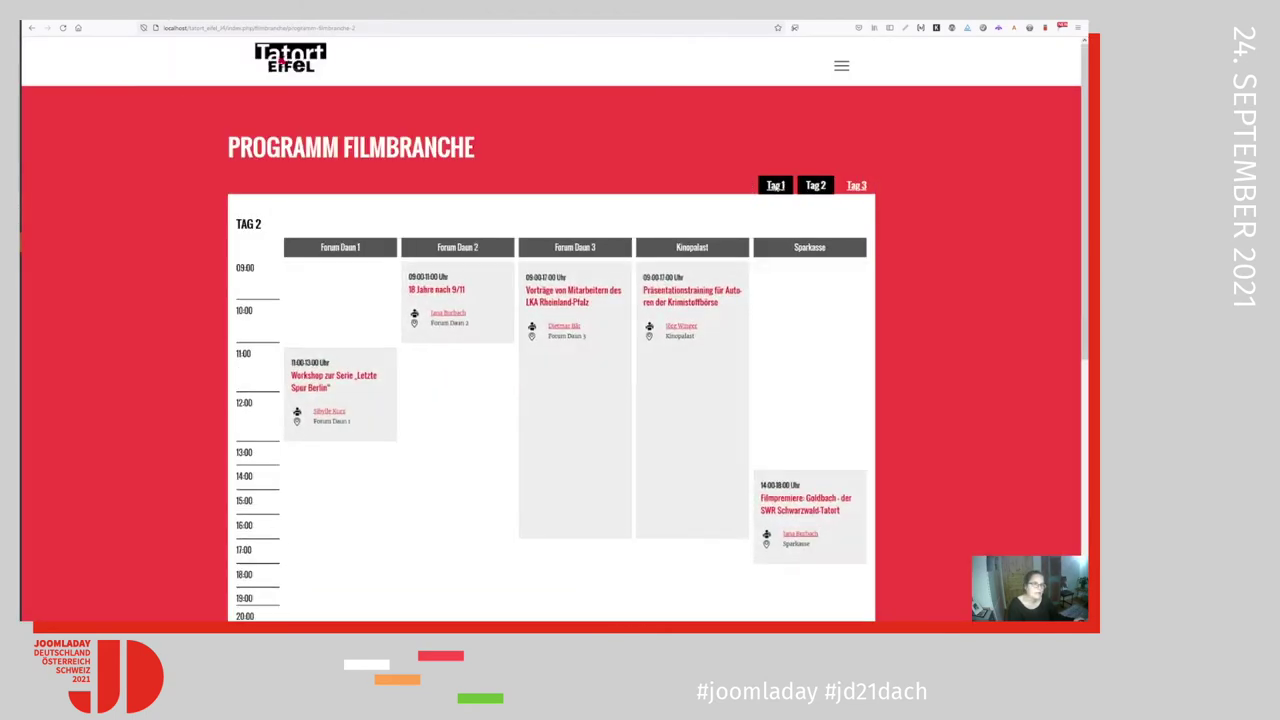
{"action": "left_click", "coordinate": [776, 186]}
{"action": "left_click", "coordinate": [816, 186]}
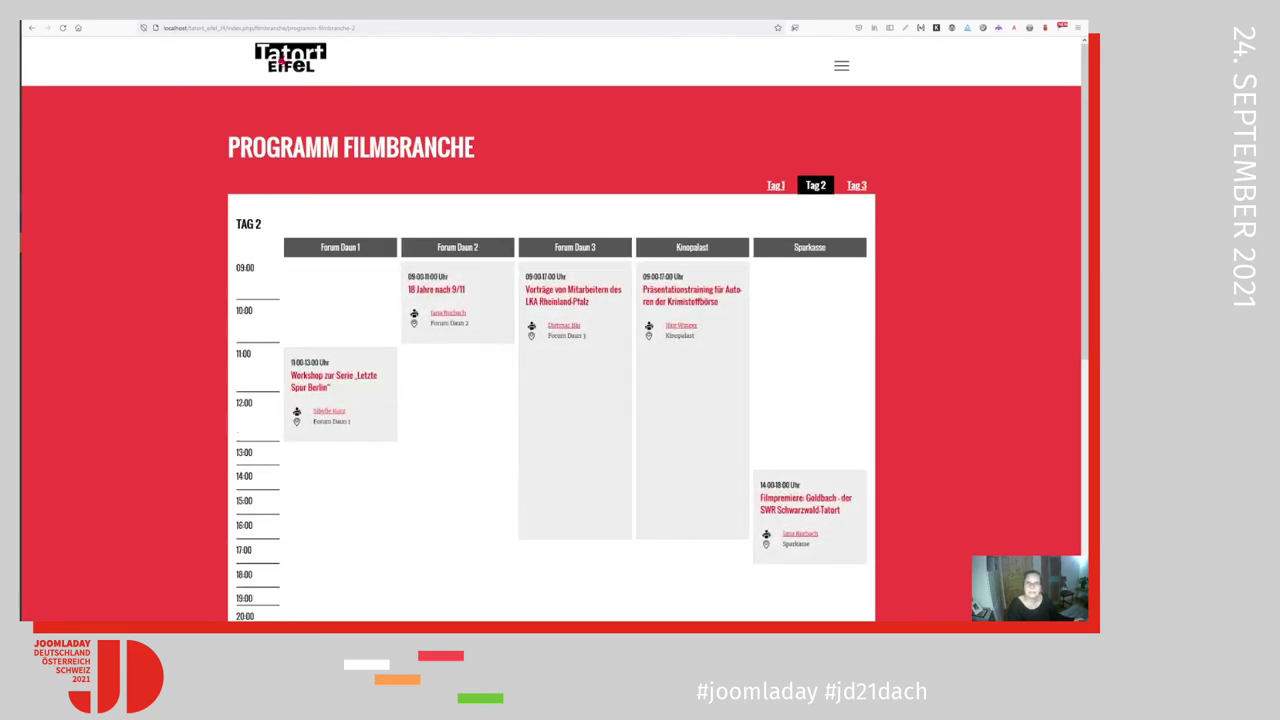
{"action": "key", "text": "ctrl+shift+Tab"}
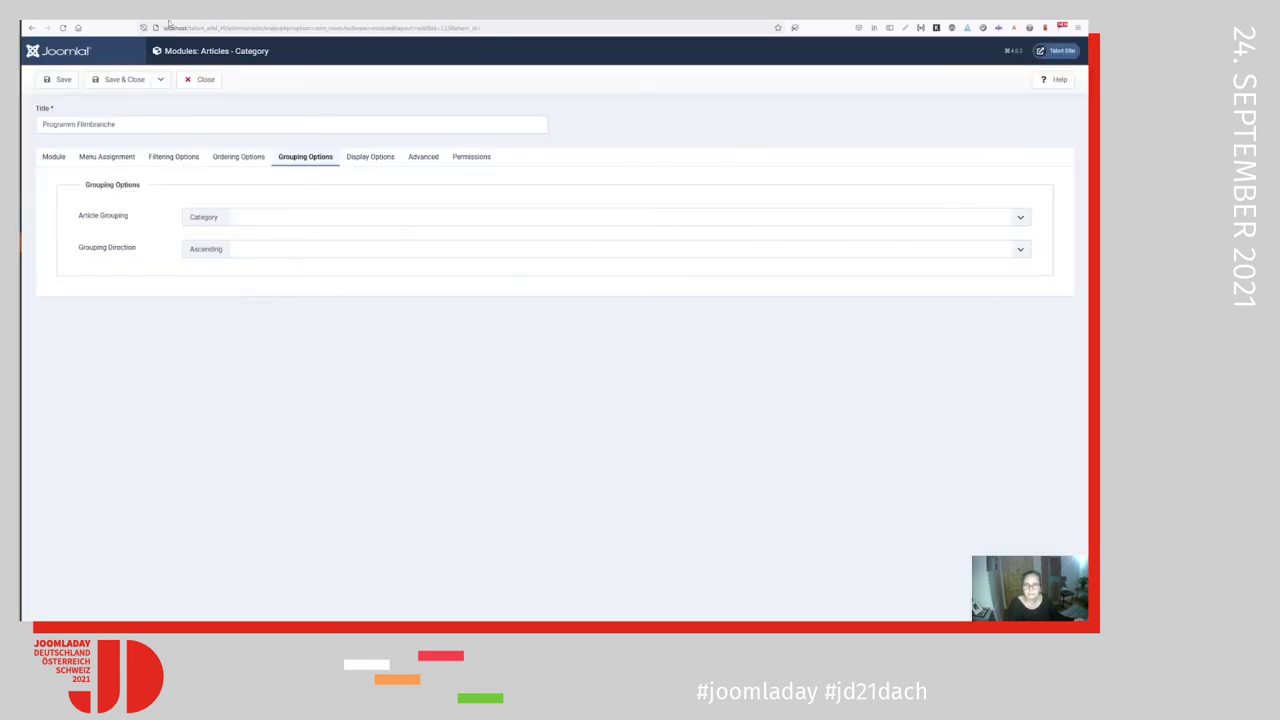
Step: Review the module's display options and its schedule layout setting, then save and close the module
{"action": "left_click", "coordinate": [378, 163]}
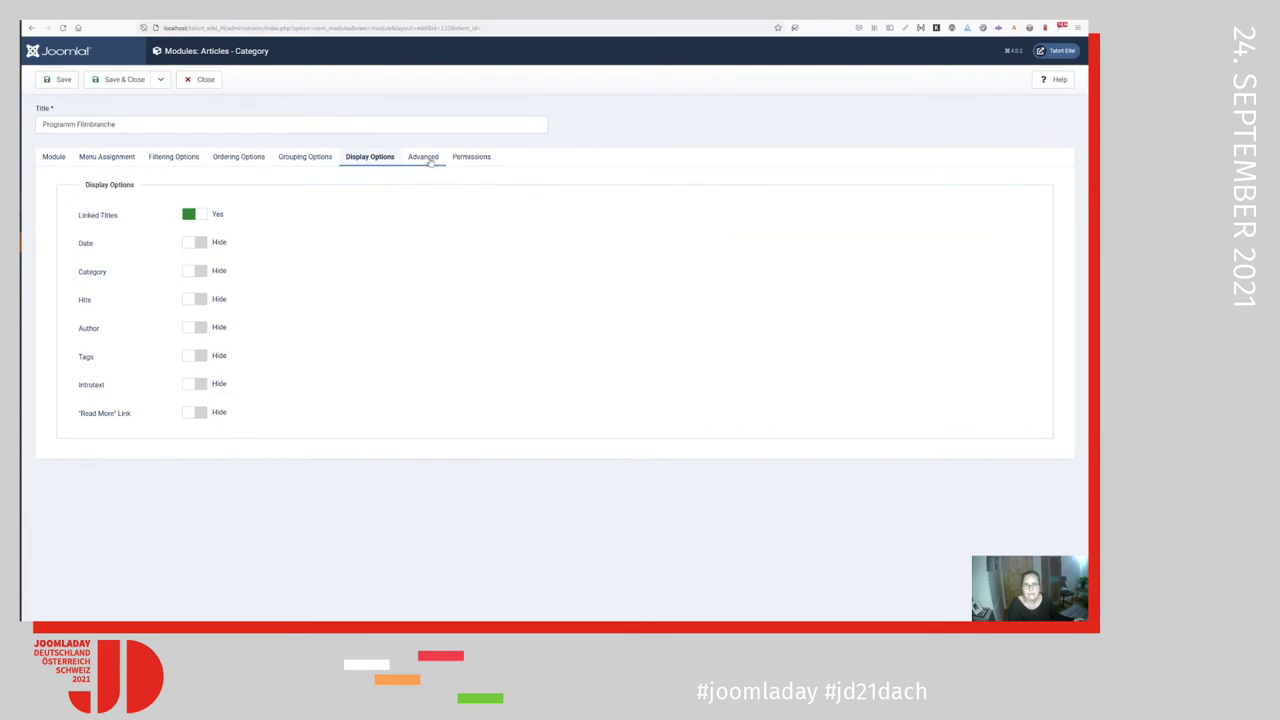
{"action": "left_click", "coordinate": [424, 163]}
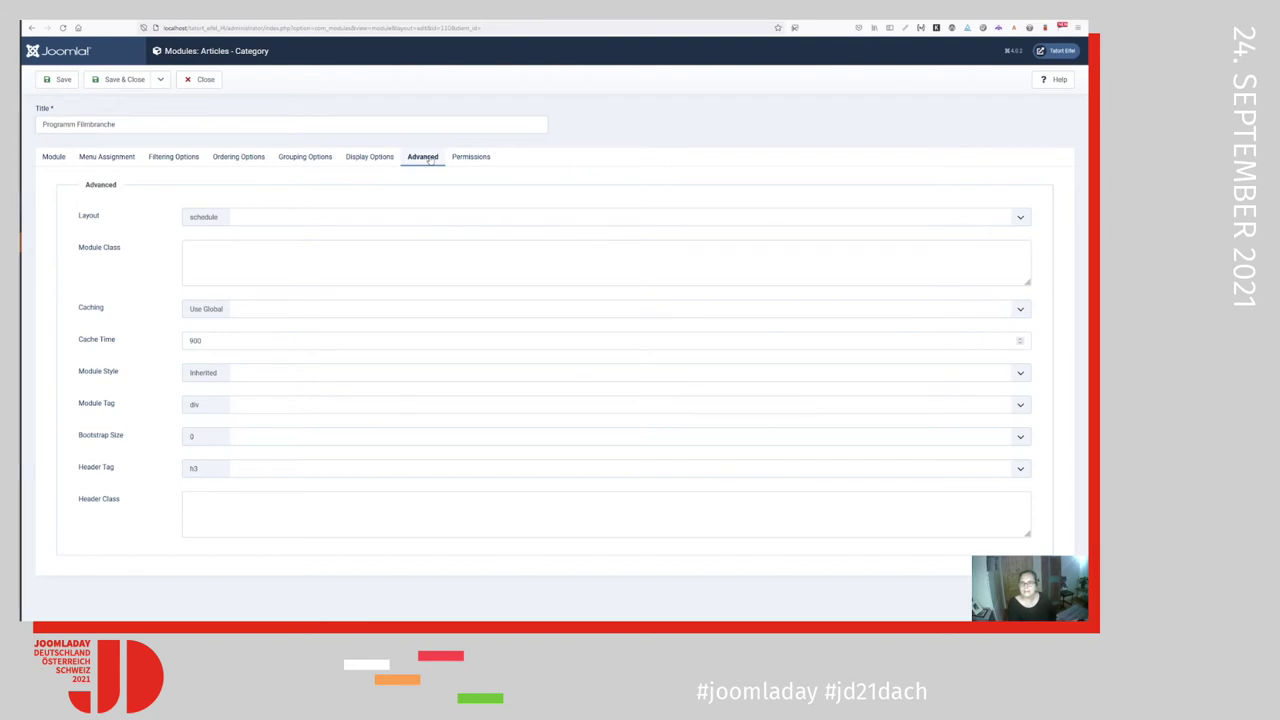
{"action": "left_click", "coordinate": [355, 224]}
{"action": "left_click", "coordinate": [355, 224]}
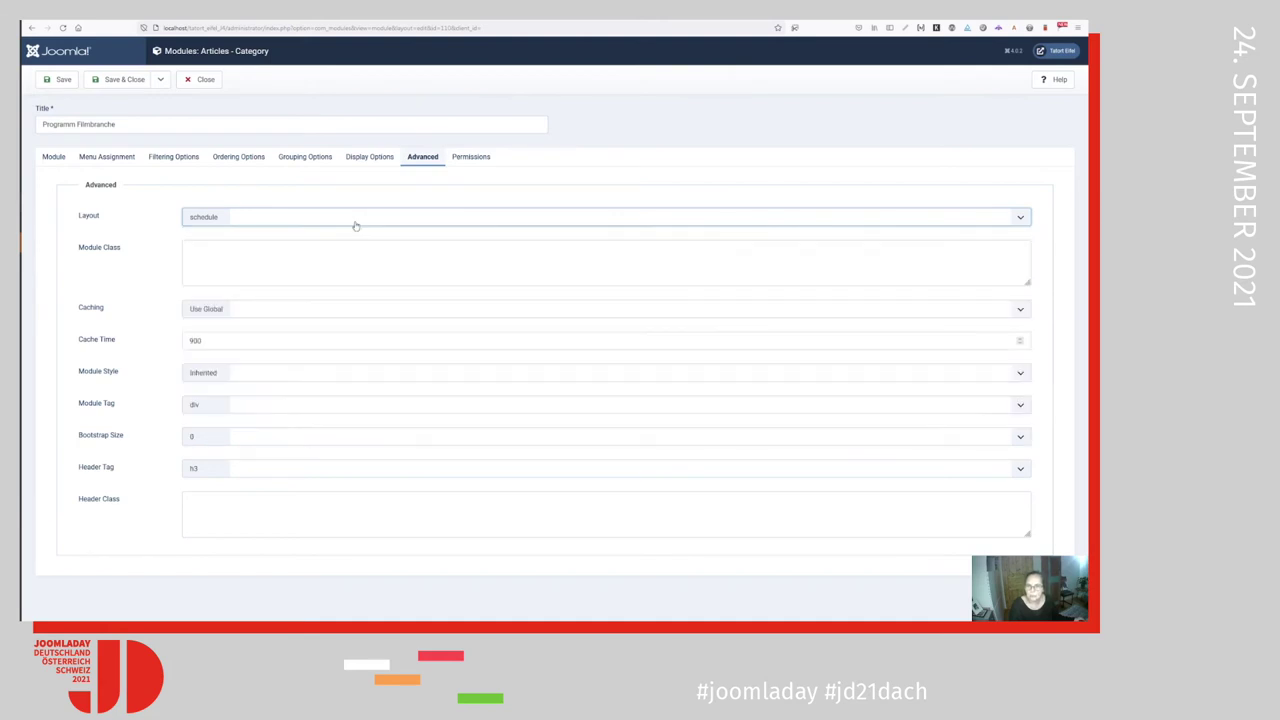
{"action": "left_click", "coordinate": [129, 79]}
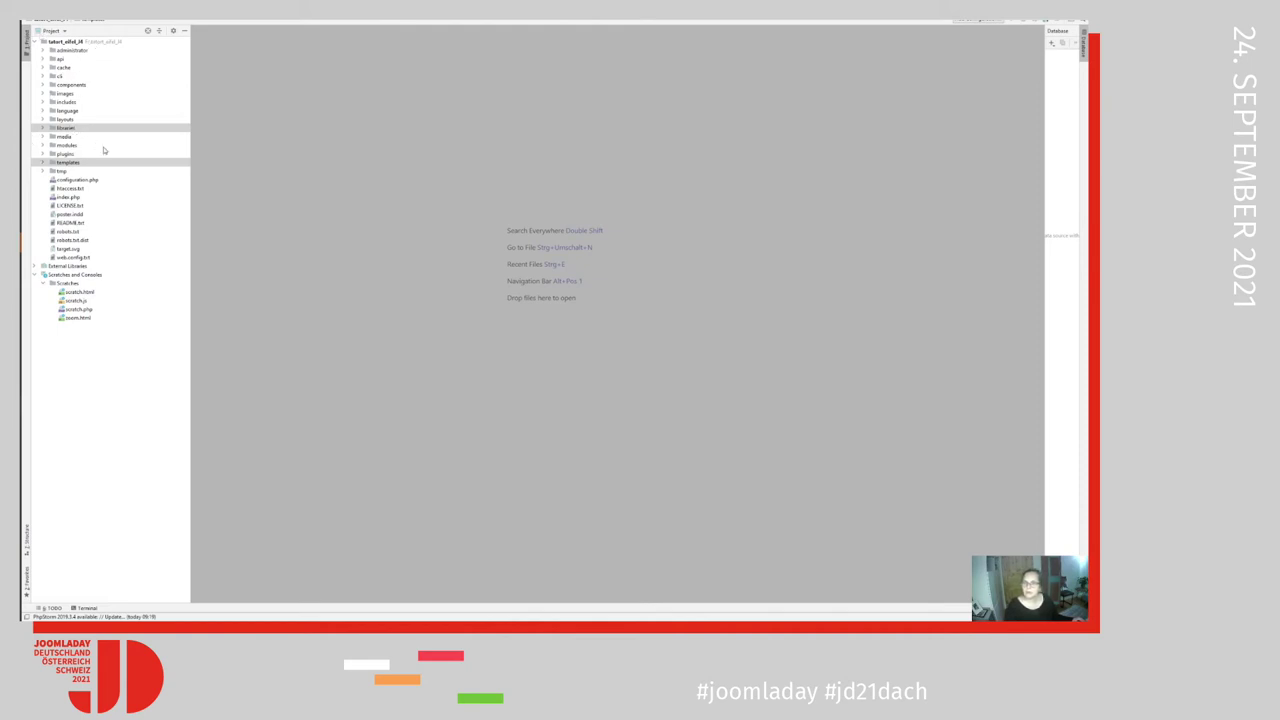
Step: In PhpStorm, open schedule.php from the mod_articles_category override in the html folder of the first template under templates
{"action": "left_click", "coordinate": [69, 164]}
{"action": "double_click", "coordinate": [69, 164]}
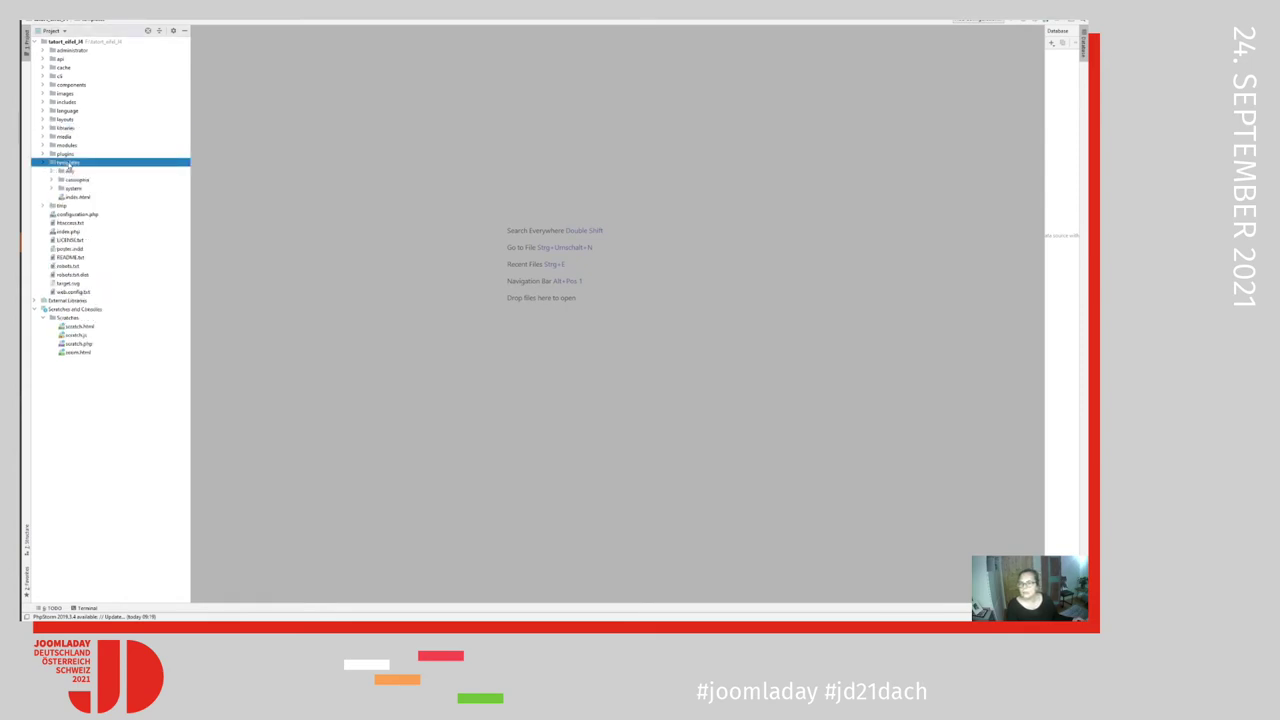
{"action": "left_click", "coordinate": [69, 172]}
{"action": "double_click", "coordinate": [69, 172]}
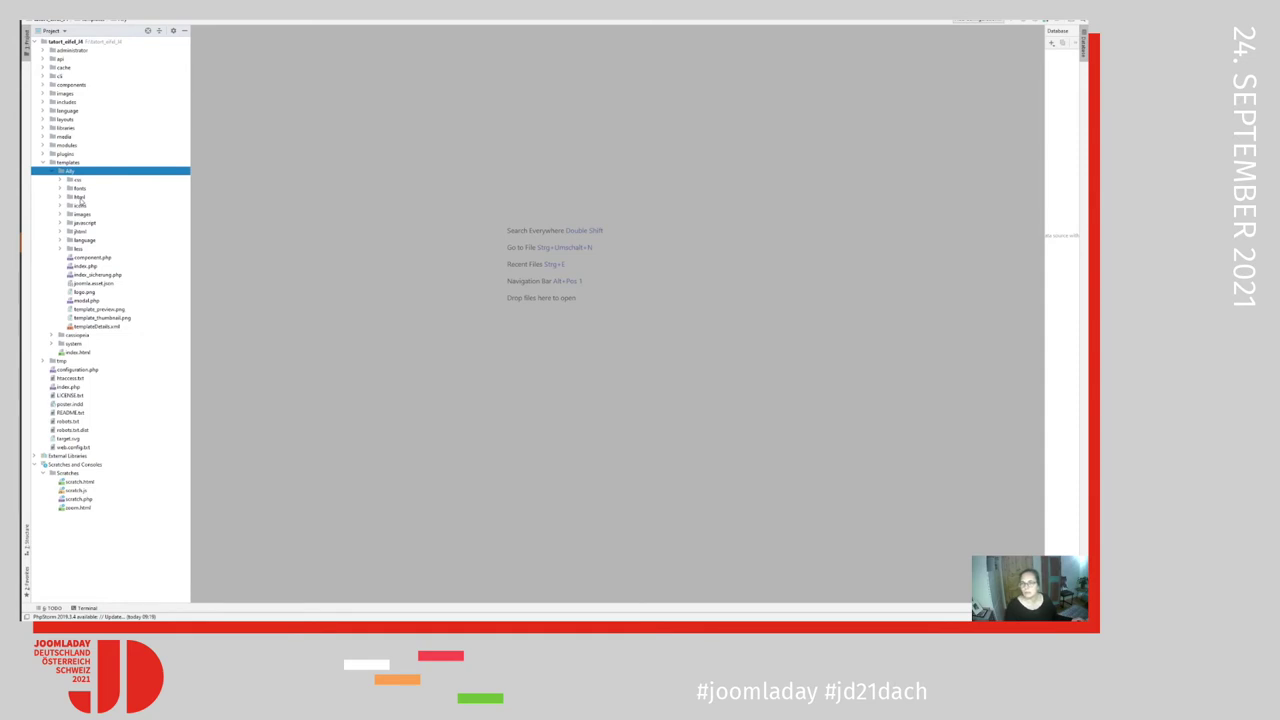
{"action": "double_click", "coordinate": [80, 198]}
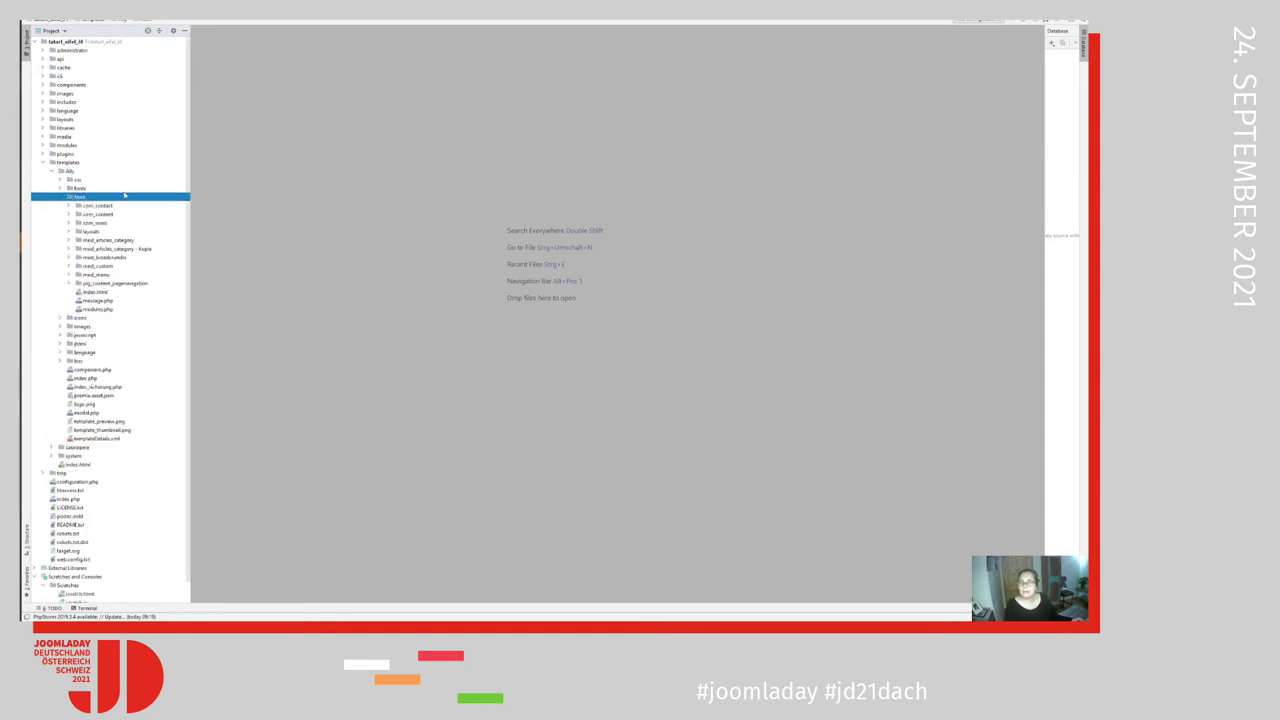
{"action": "left_click", "coordinate": [110, 241]}
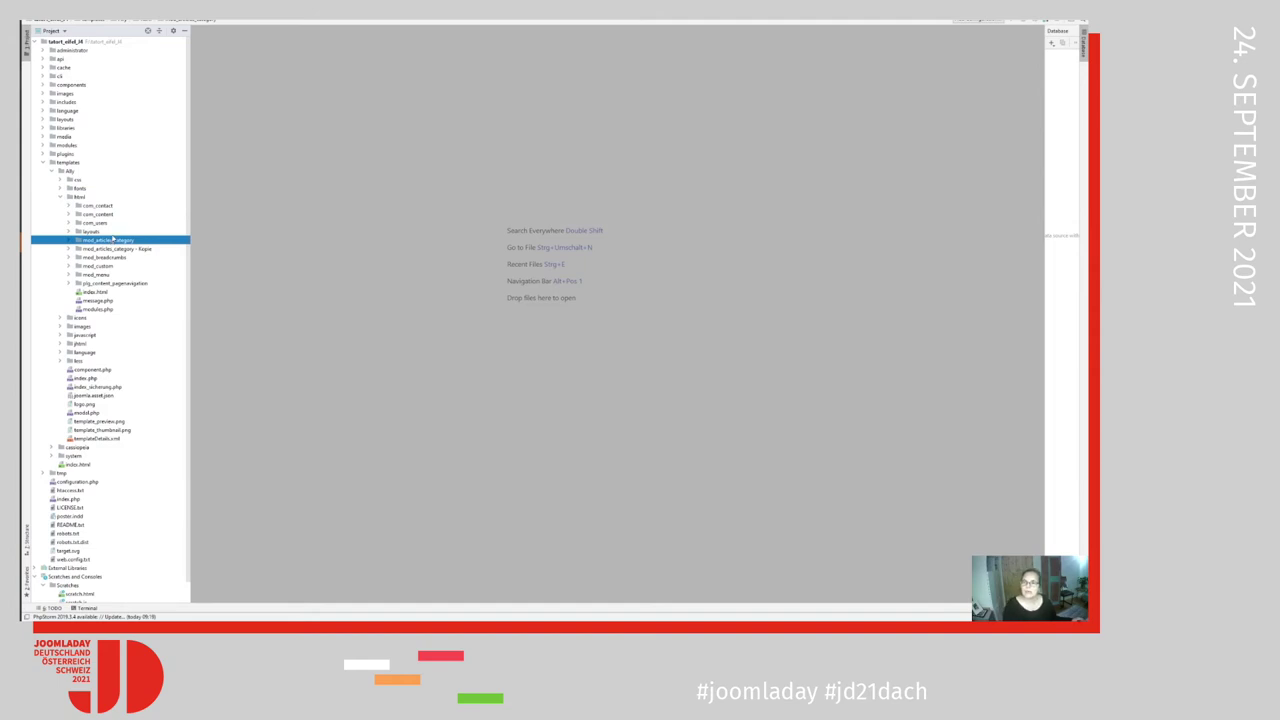
{"action": "double_click", "coordinate": [114, 241]}
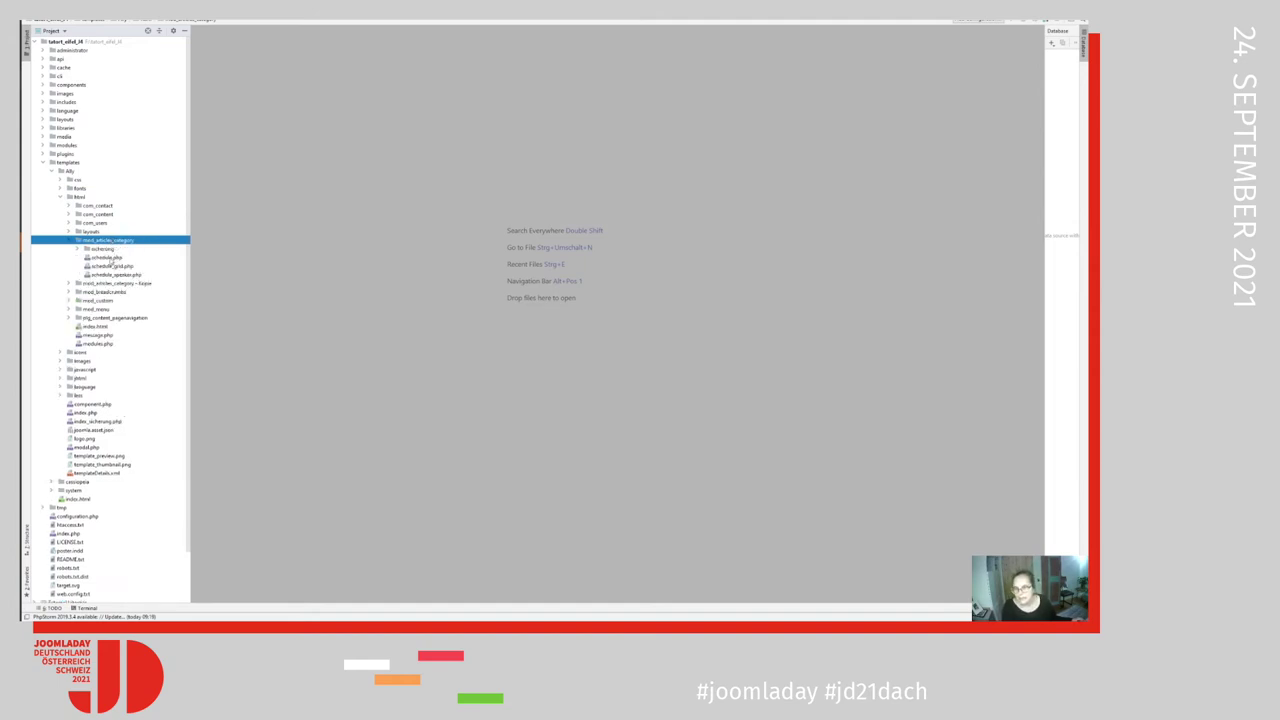
{"action": "double_click", "coordinate": [108, 257]}
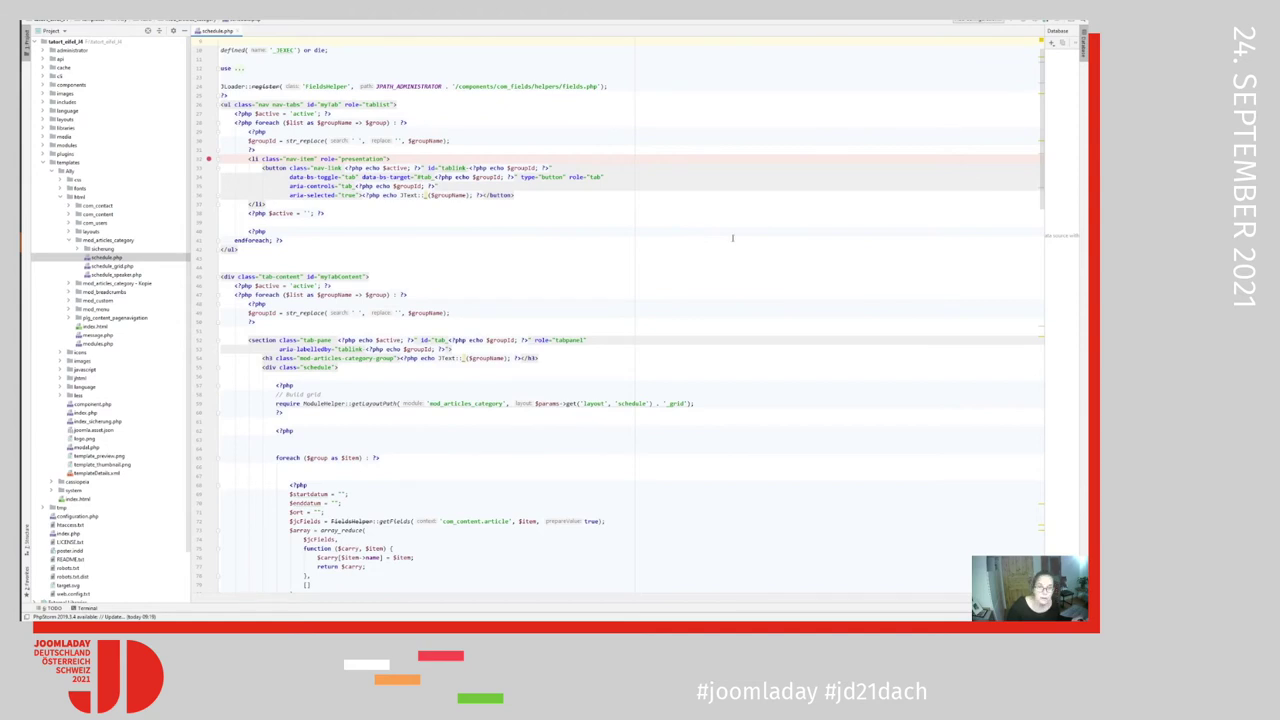
Step: Enlarge the schedule.php code for reading and examine the tab list and tab content loops near the file's beginning
{"action": "scroll", "coordinate": [776, 252], "scroll_direction": "up", "scroll_amount": 1}
{"action": "left_click_drag", "start_coordinate": [691, 251], "coordinate": [700, 300]}
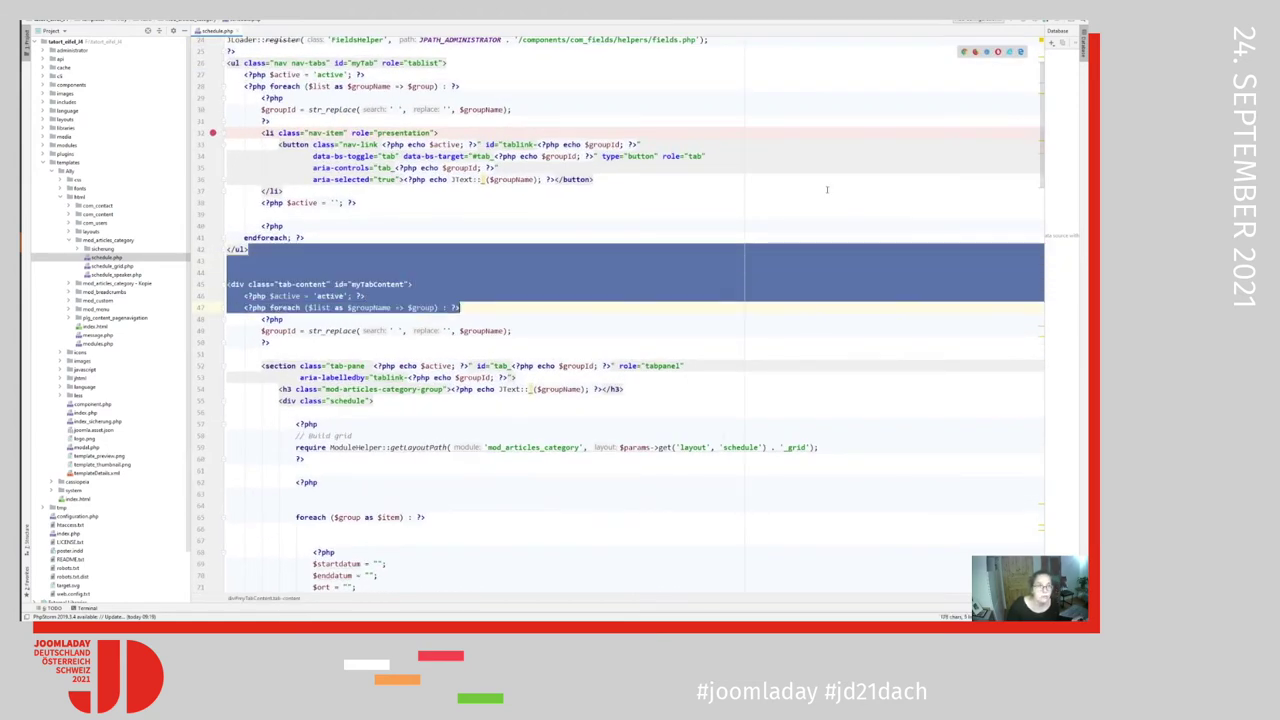
{"action": "scroll", "coordinate": [830, 179], "scroll_direction": "up", "scroll_amount": 1}
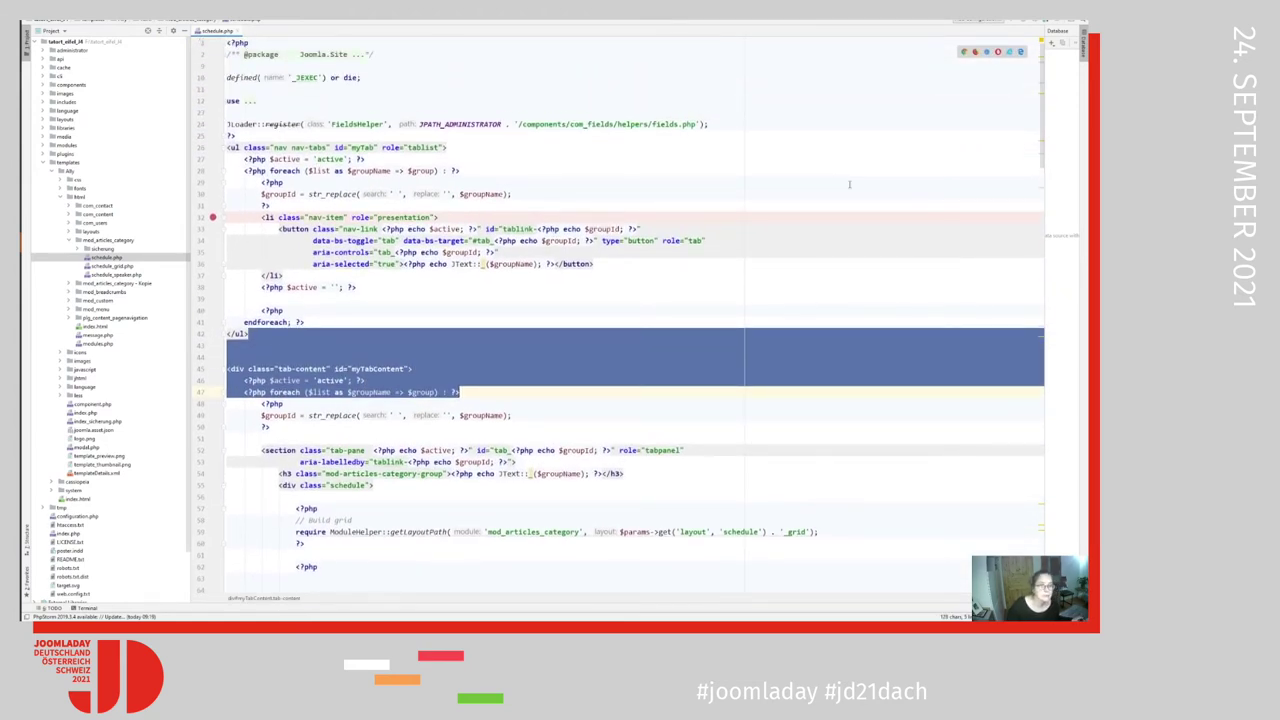
{"action": "left_click", "coordinate": [830, 197]}
{"action": "scroll", "coordinate": [830, 197], "scroll_direction": "up", "scroll_amount": 2}
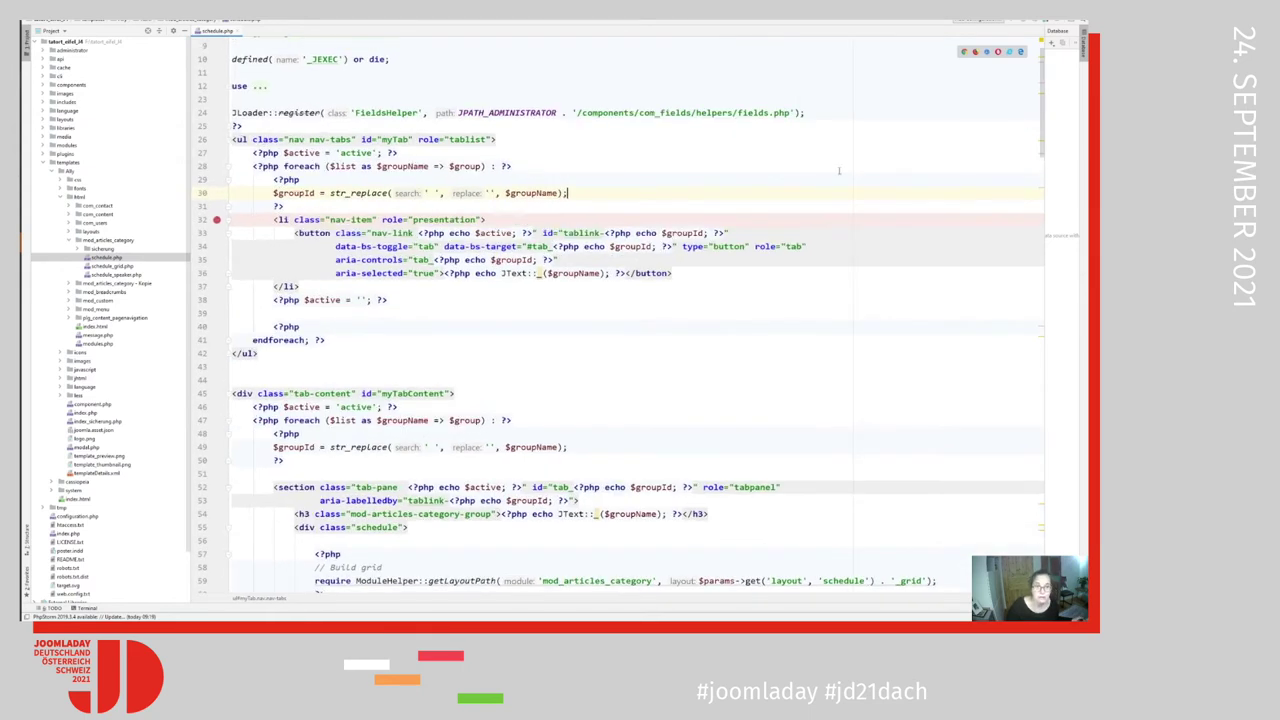
{"action": "scroll", "coordinate": [1040, 145], "scroll_direction": "up", "scroll_amount": 1}
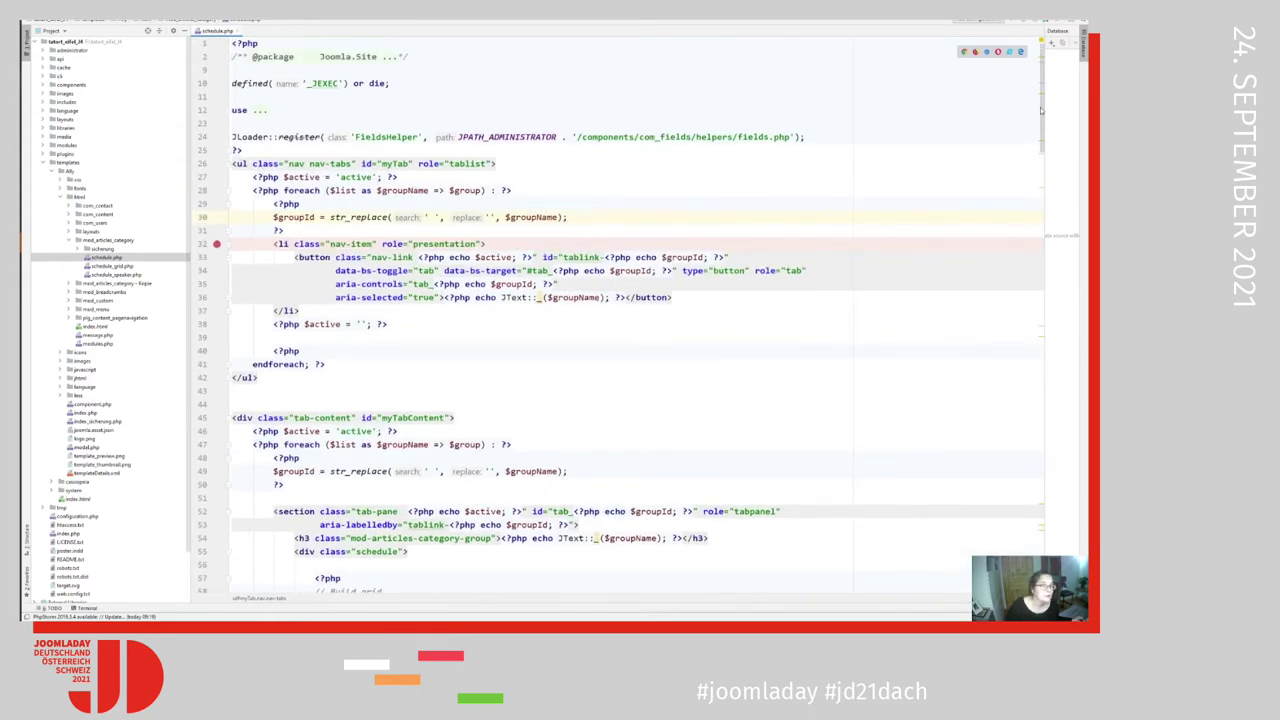